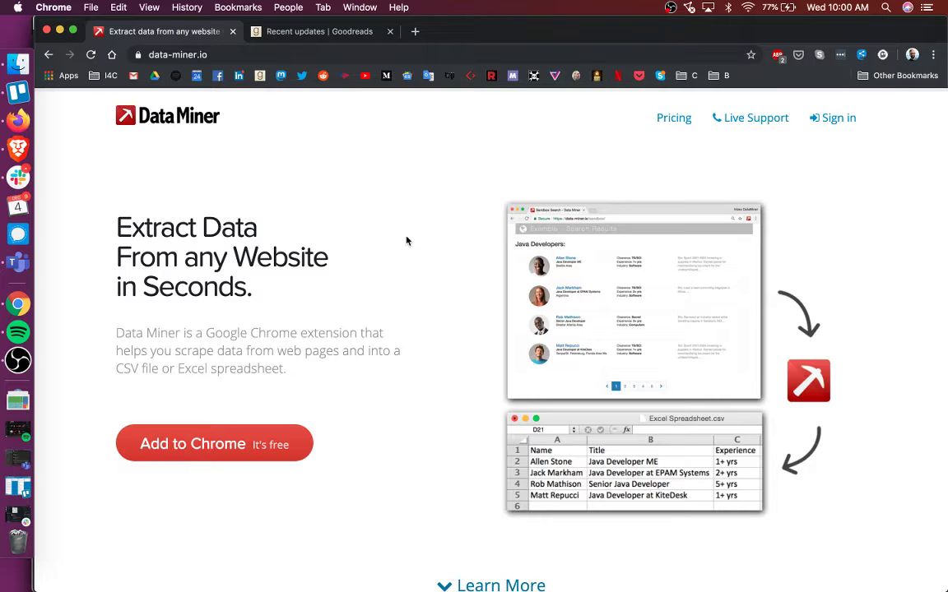
Step: Examine the Goodreads updates feed and how each book entry is laid out
click(267, 30)
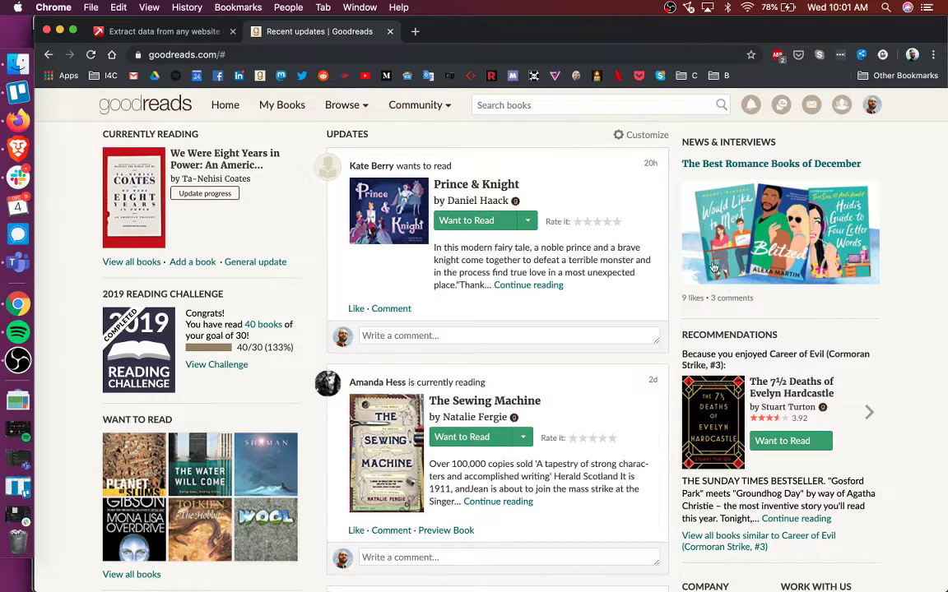
scroll(627, 214, down, 5)
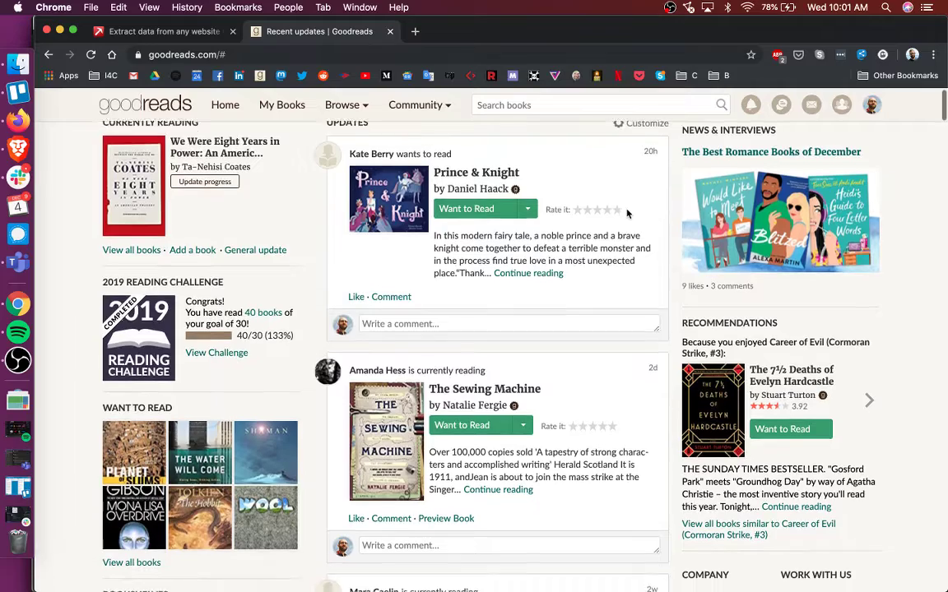
scroll(626, 214, up, 5)
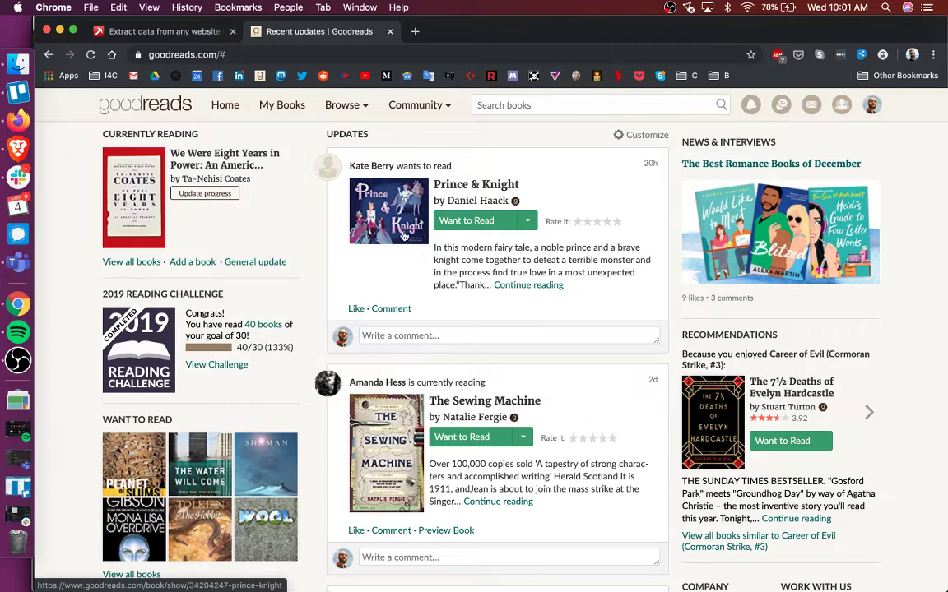
scroll(360, 334, down, 2)
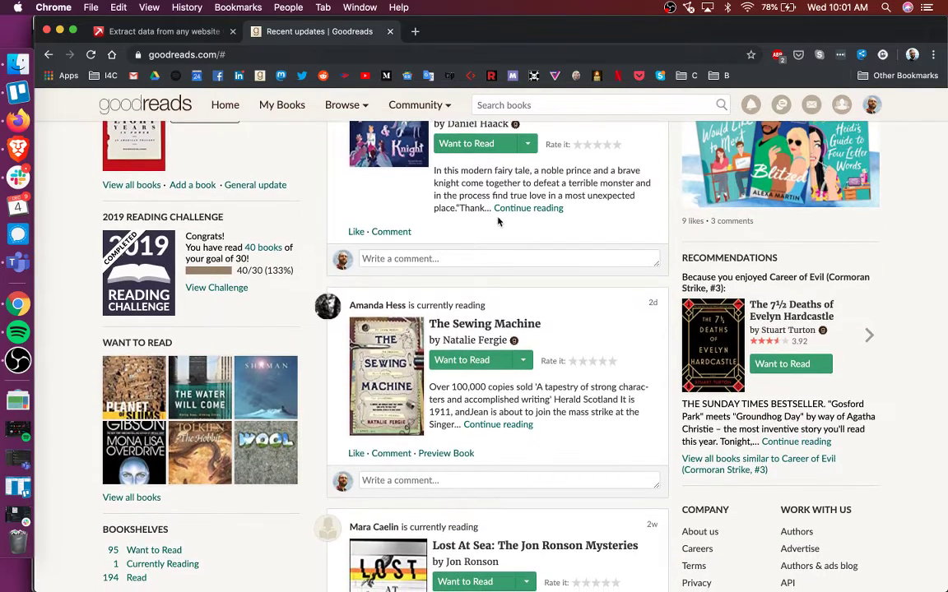
scroll(461, 214, up, 1)
scroll(486, 222, down, 5)
scroll(497, 222, down, 15)
scroll(498, 226, up, 15)
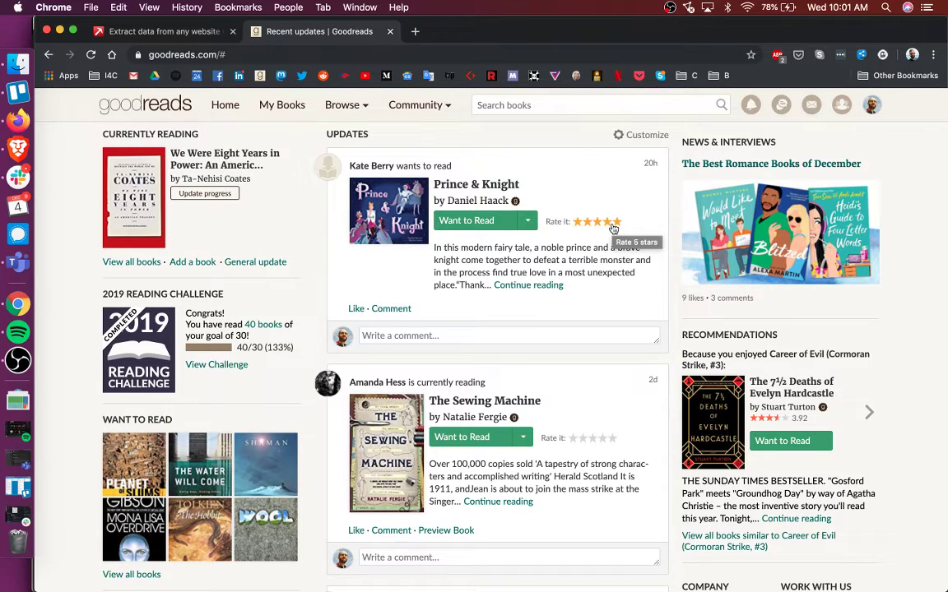
Step: Add the Data Scraper - Easy Web Scraping extension to Chrome and move its icon to the front of the extension icons
click(139, 31)
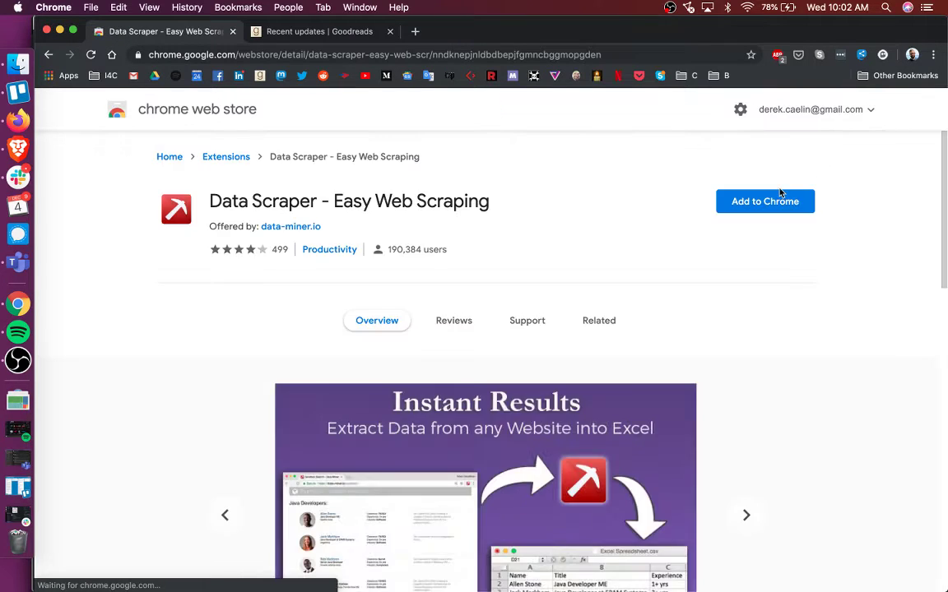
click(761, 202)
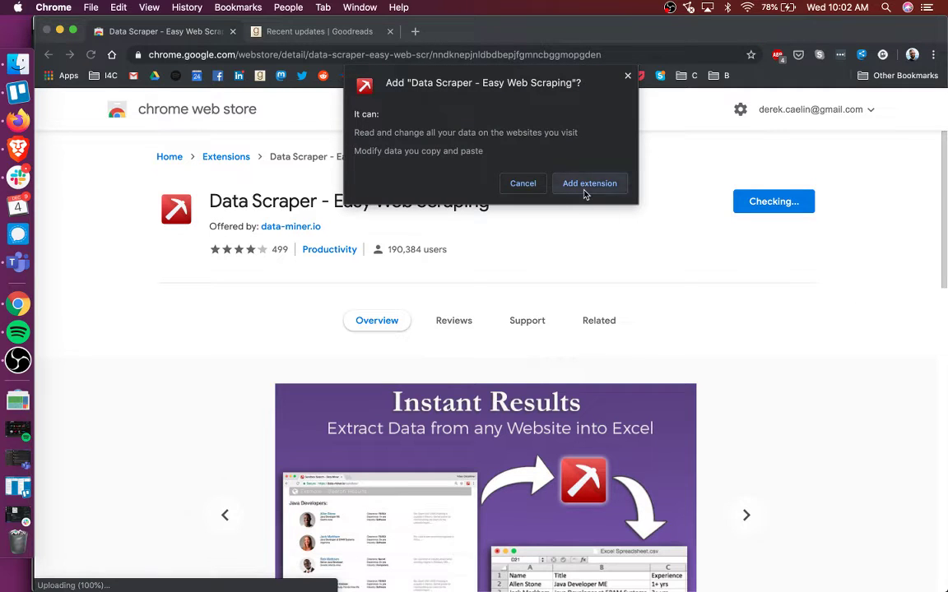
click(584, 187)
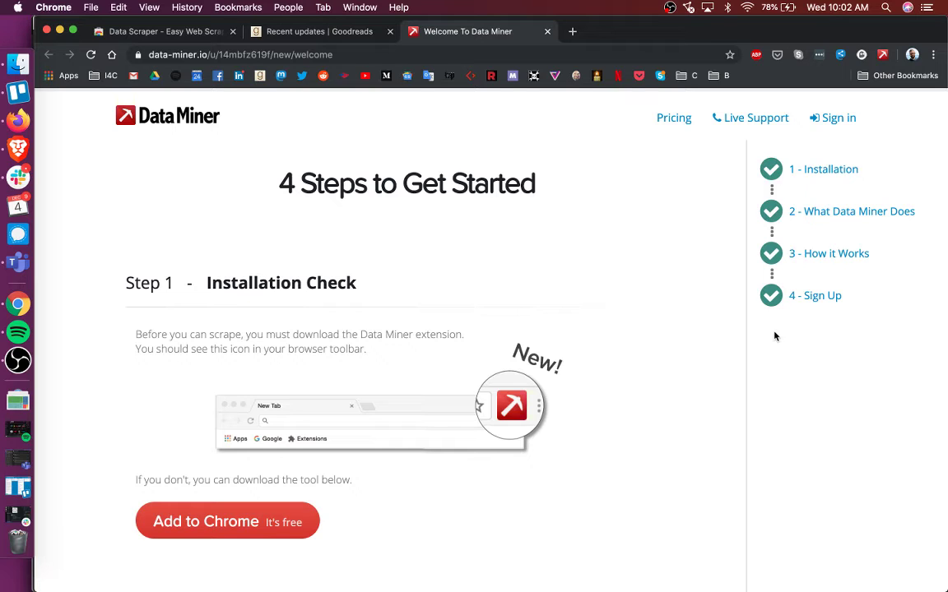
scroll(682, 319, down, 1)
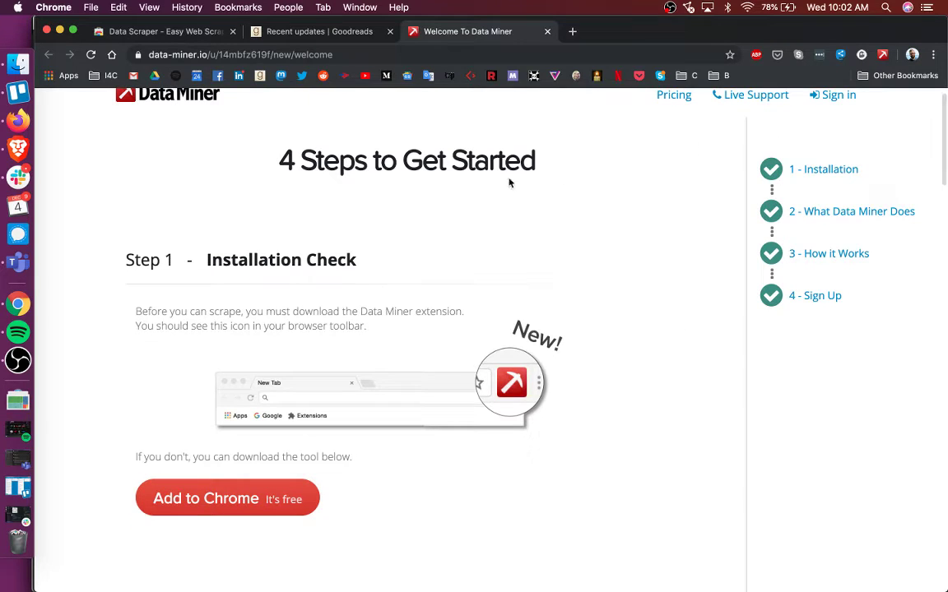
drag(882, 54, 768, 54)
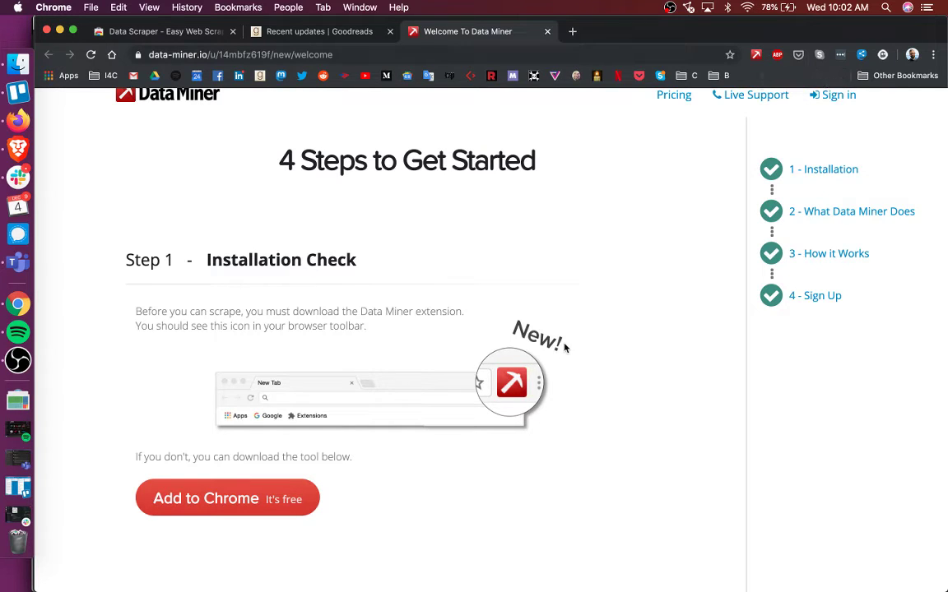
Step: Sign in to Data Miner with the first listed Google account and close the Data Miner page
scroll(564, 348, down, 6)
scroll(564, 348, down, 8)
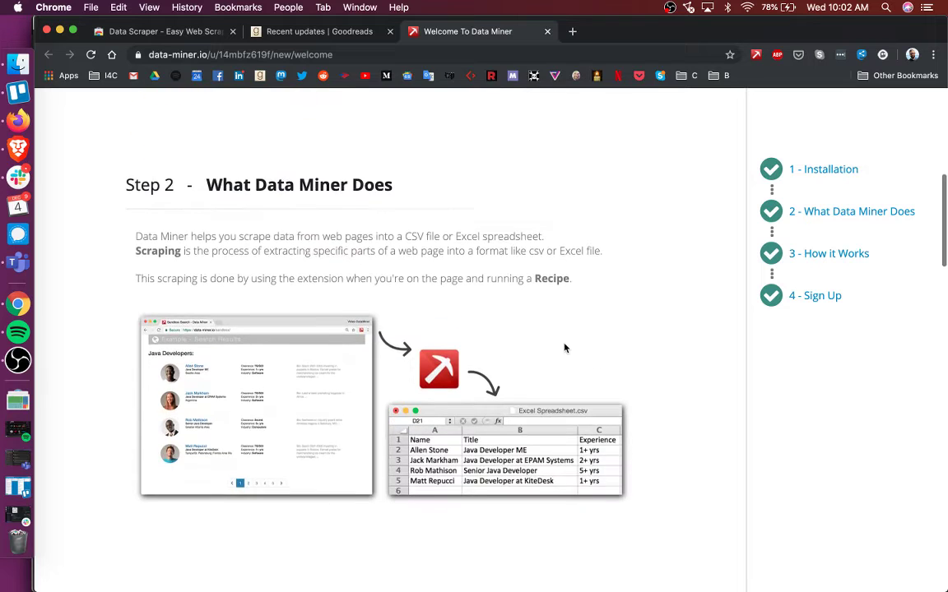
scroll(612, 409, down, 20)
scroll(613, 409, down, 3)
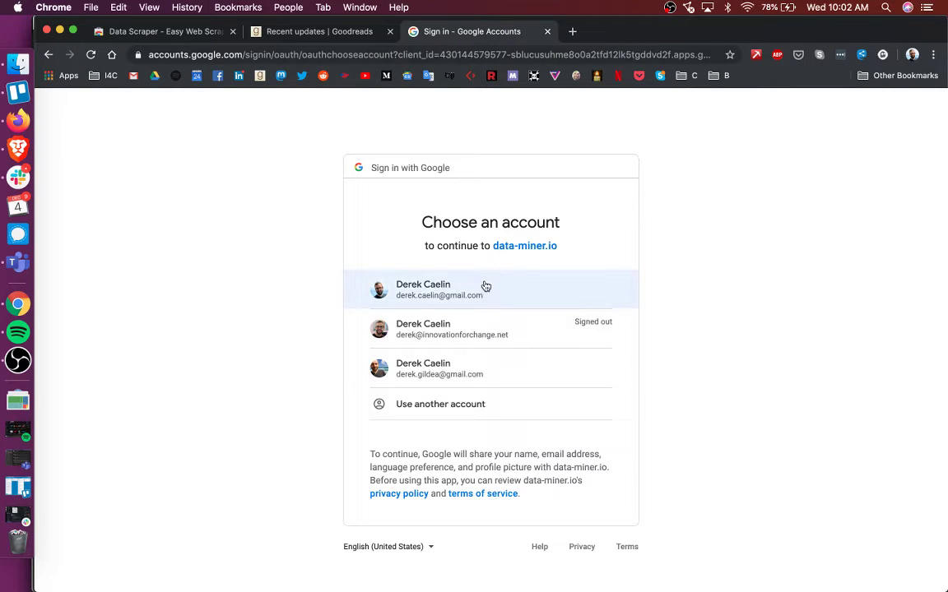
click(486, 286)
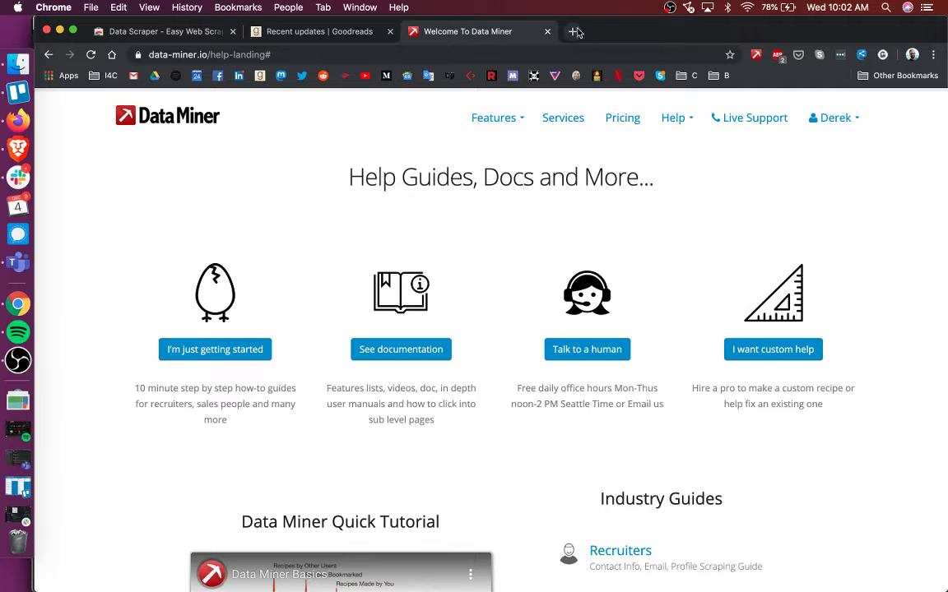
click(547, 32)
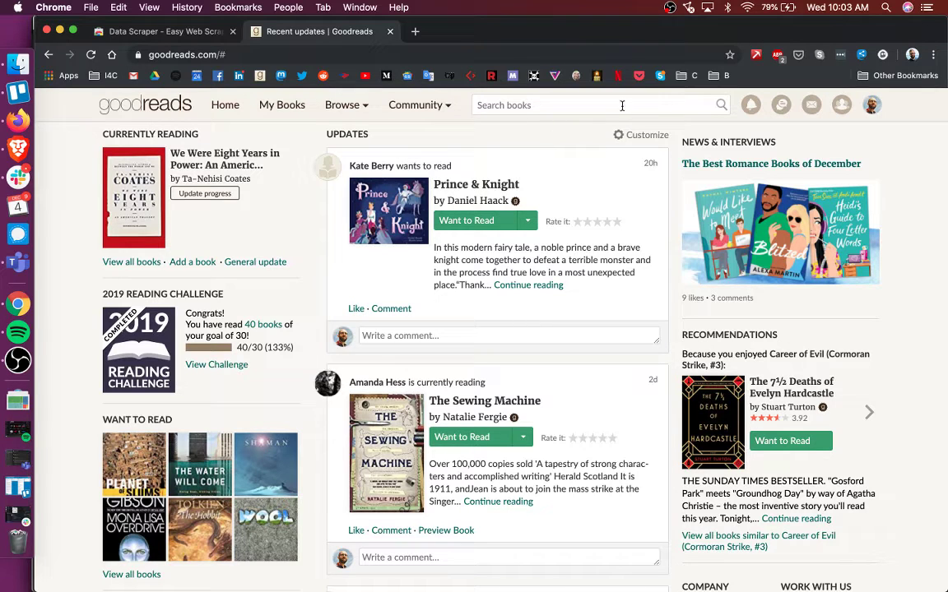
Step: Reload the Goodreads home page and reopen Data Miner on it
click(755, 56)
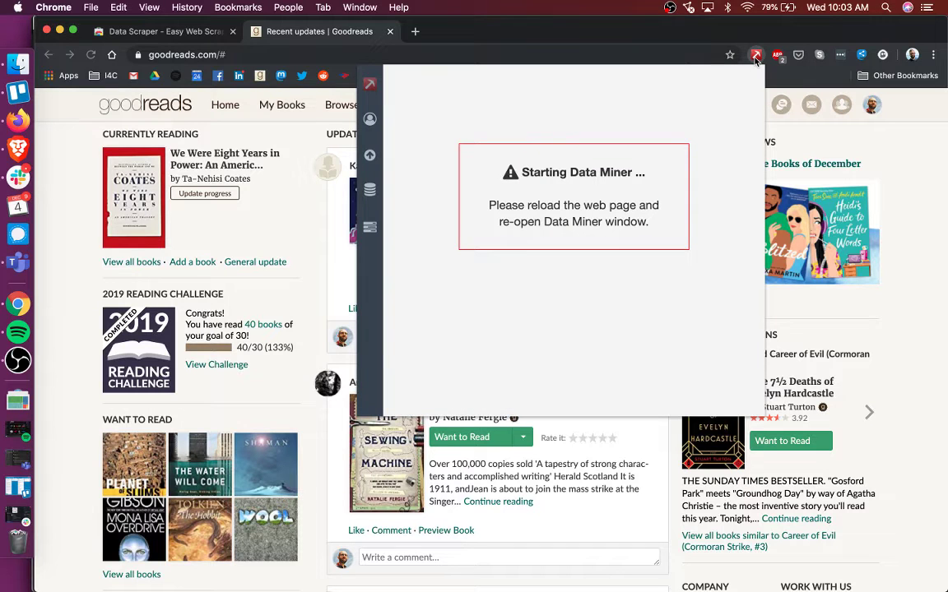
click(532, 33)
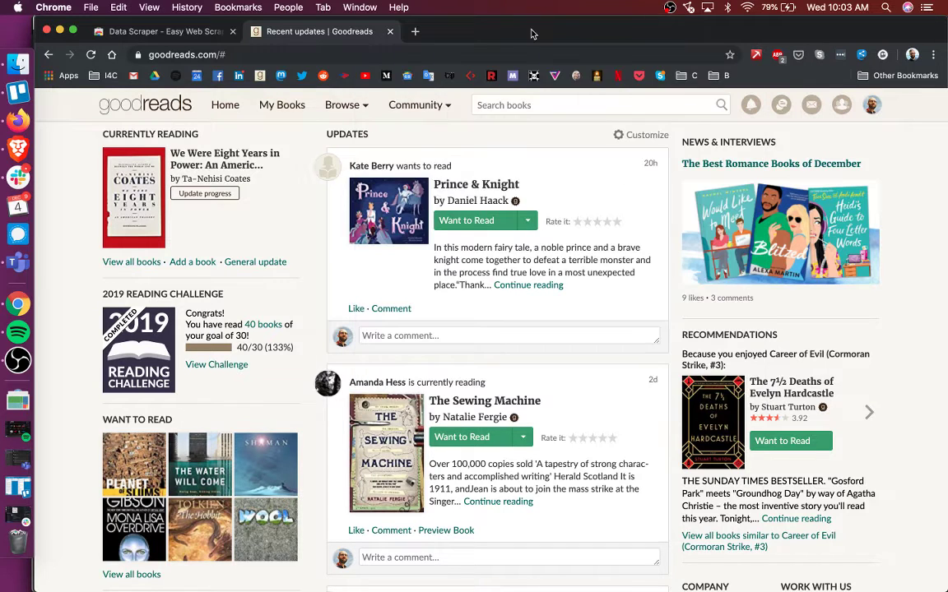
key(super+r)
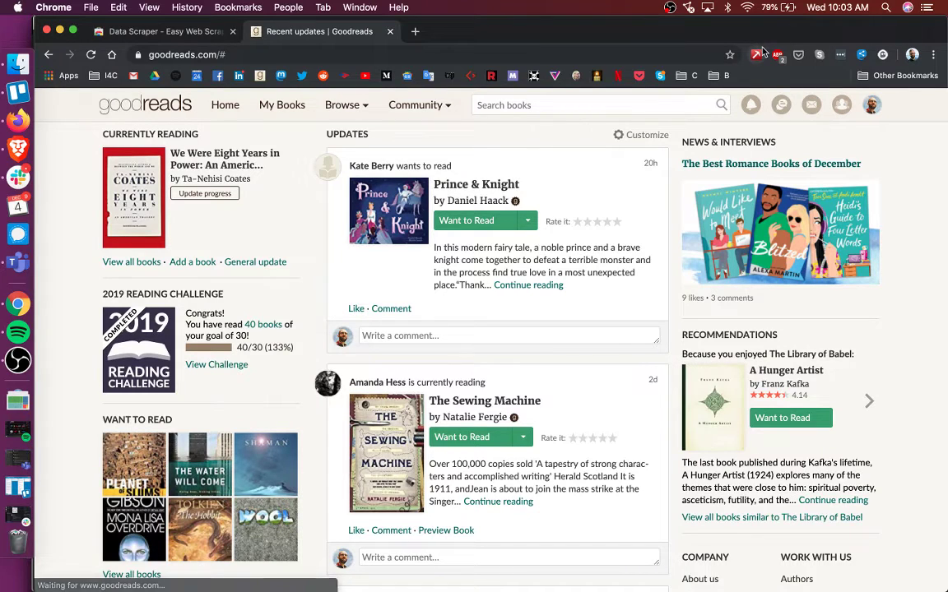
click(756, 56)
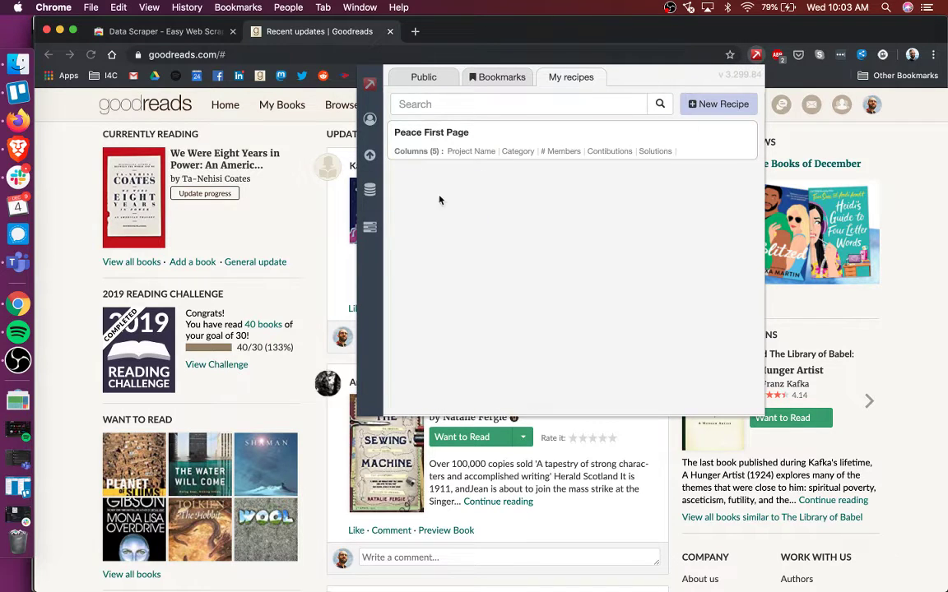
Step: Show the public recipes for Goodreads and start a new recipe in the Recipe Creator
click(433, 76)
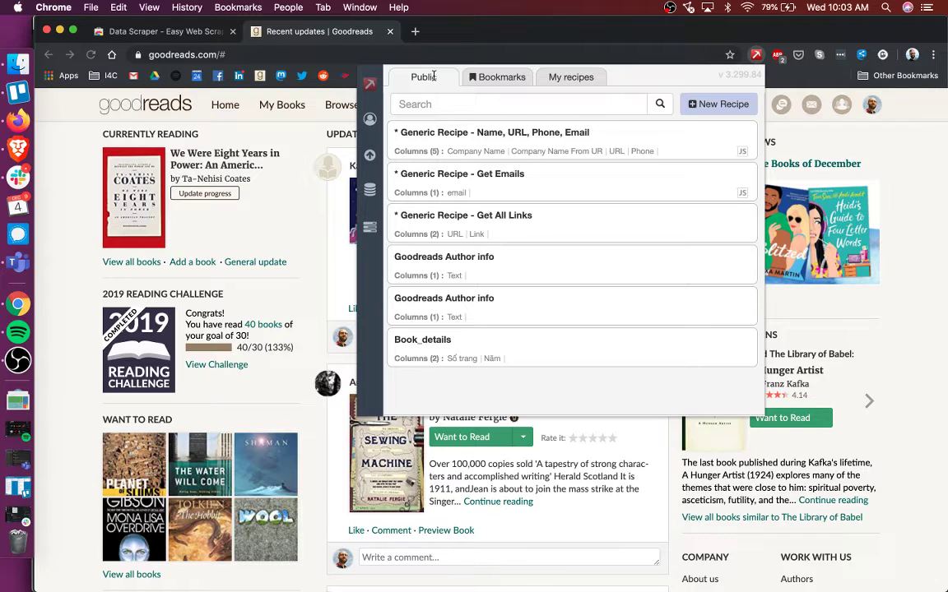
click(723, 110)
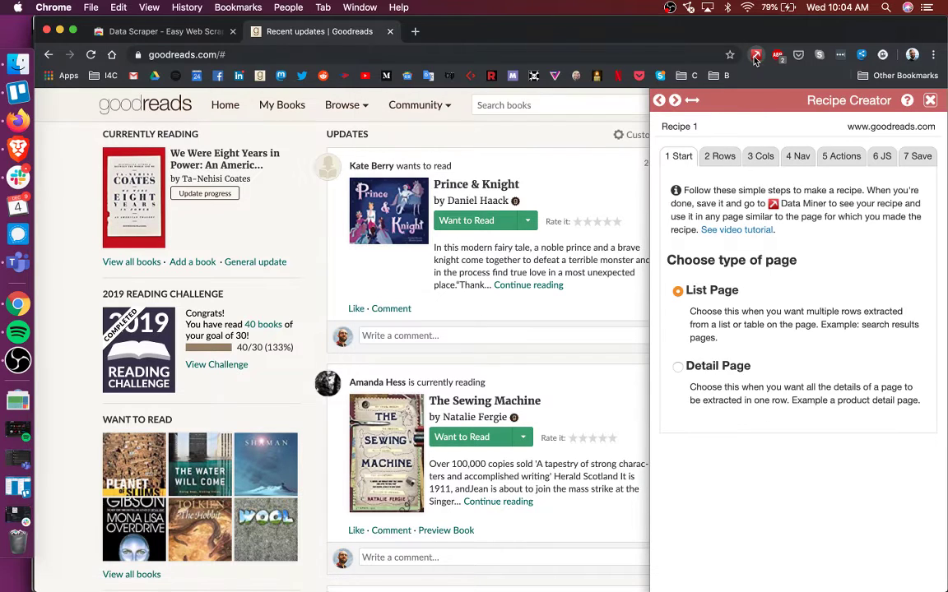
click(756, 56)
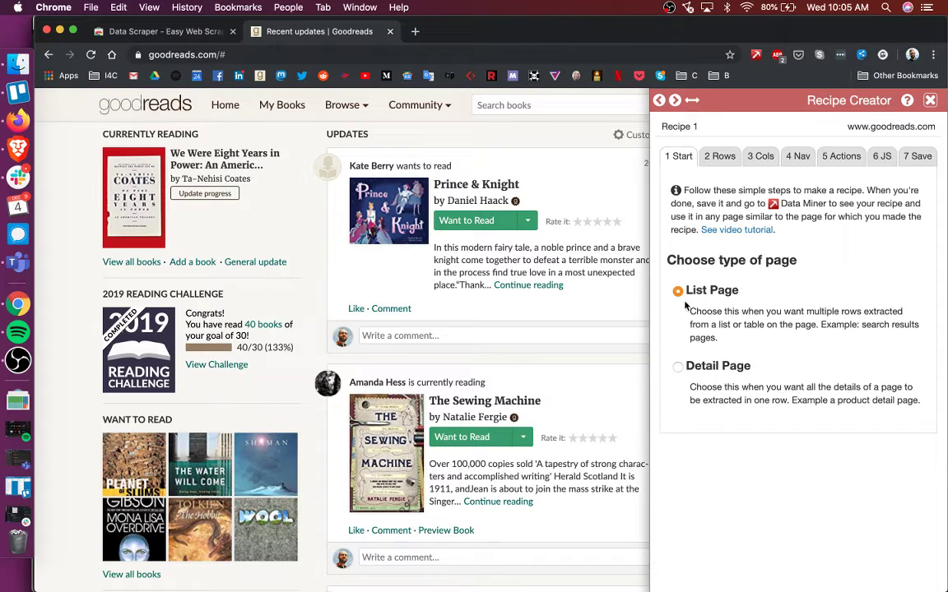
Step: For the recipe's rows, use Find to select the whole Prince & Knight update box as the row element
click(718, 161)
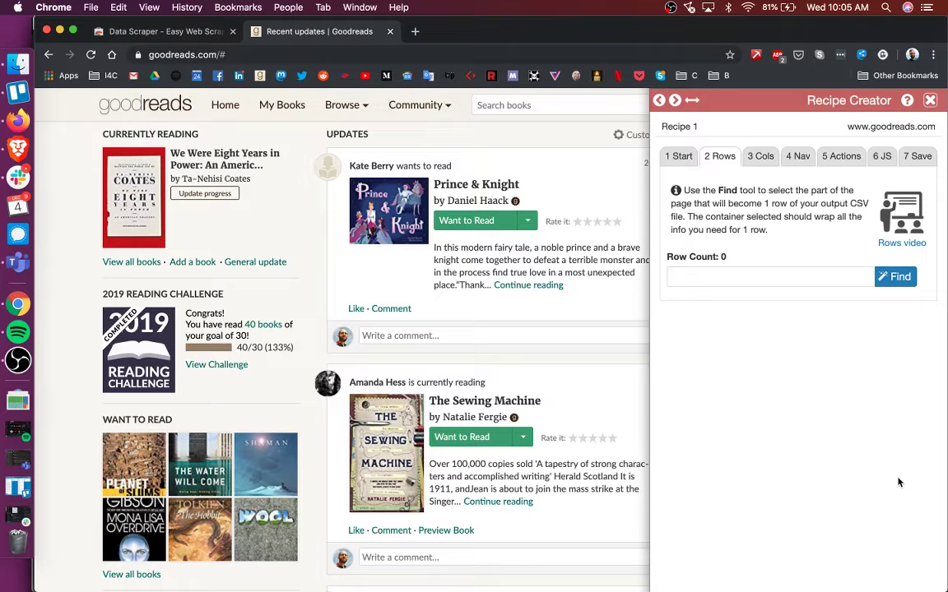
scroll(555, 347, down, 2)
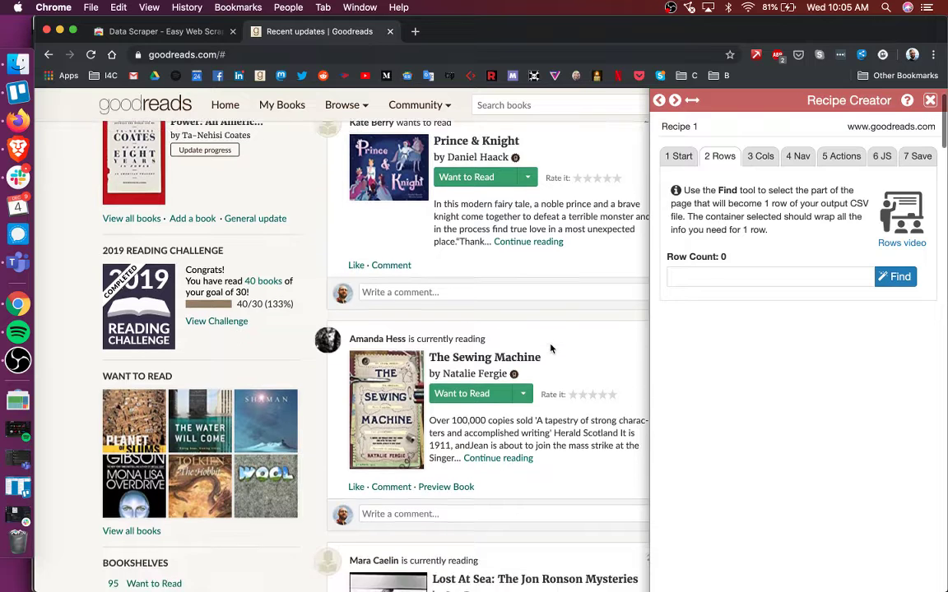
scroll(552, 349, up, 2)
scroll(551, 349, up, 1)
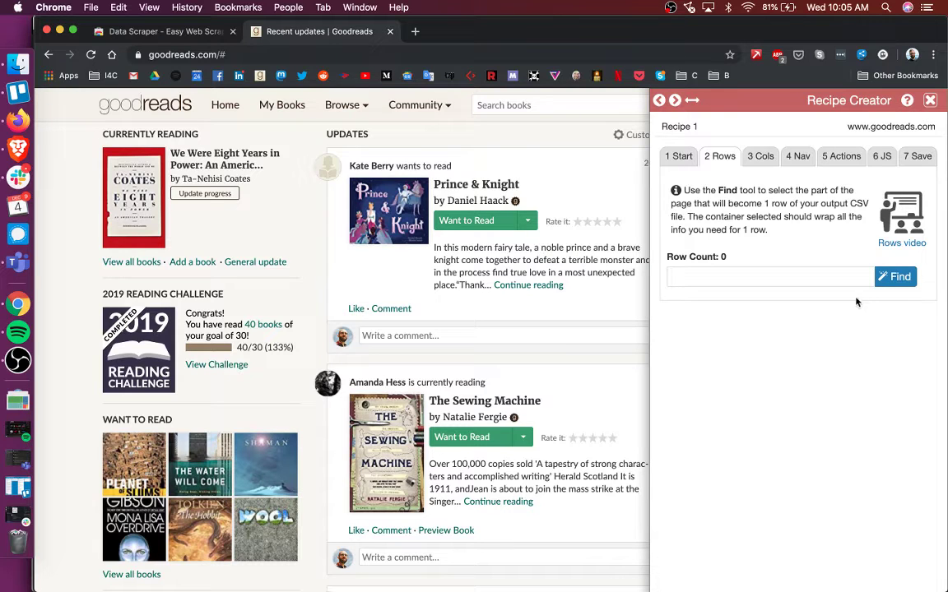
click(894, 278)
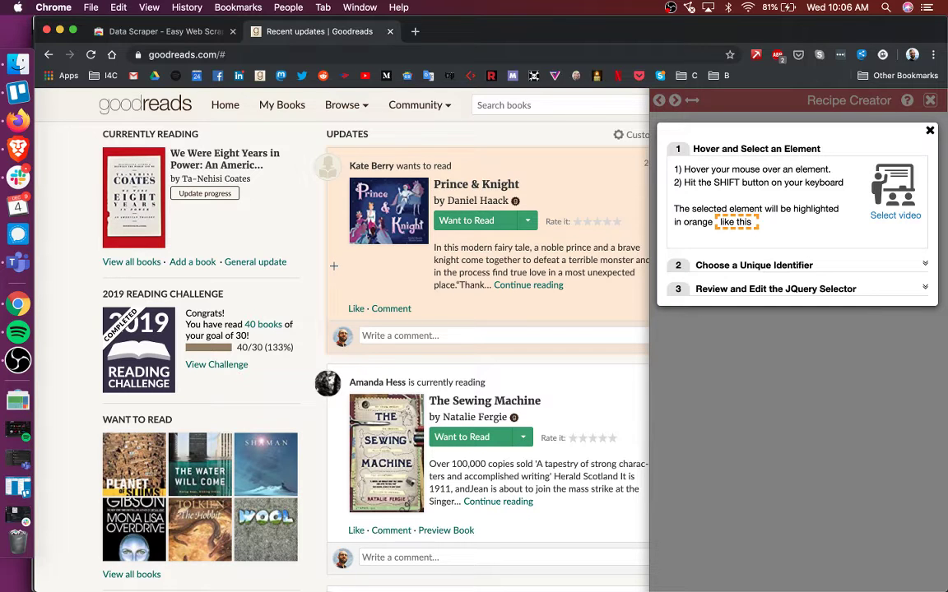
key(shift)
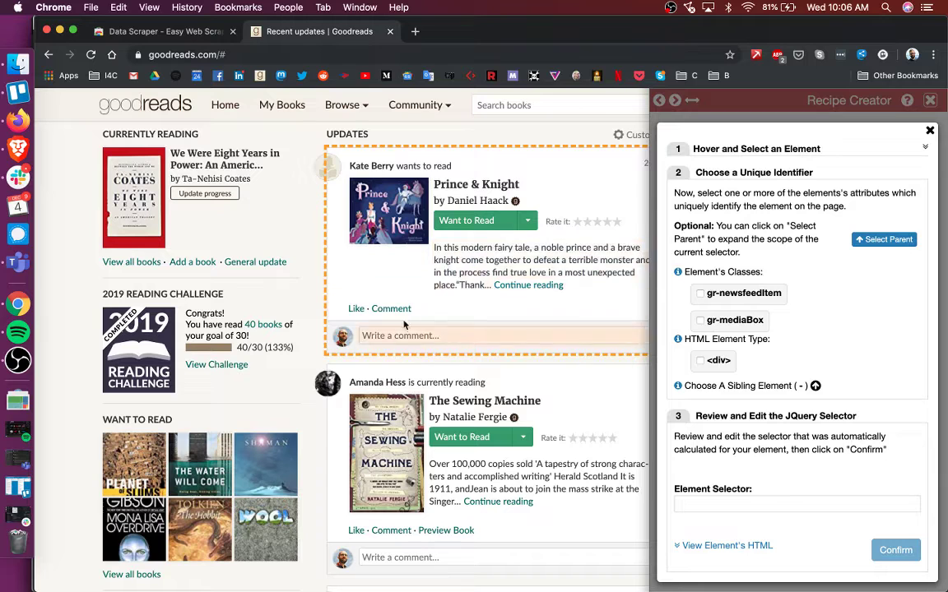
click(443, 286)
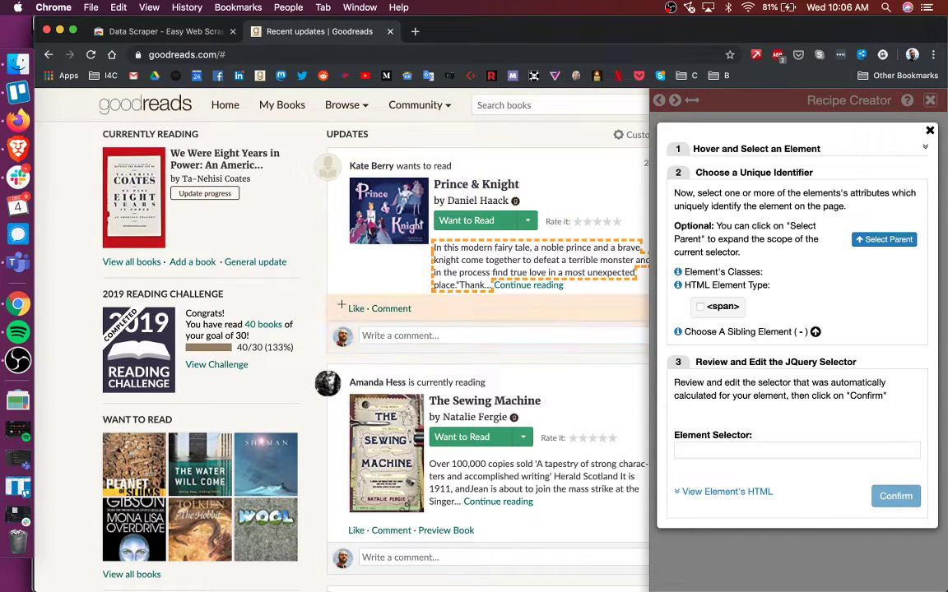
click(328, 264)
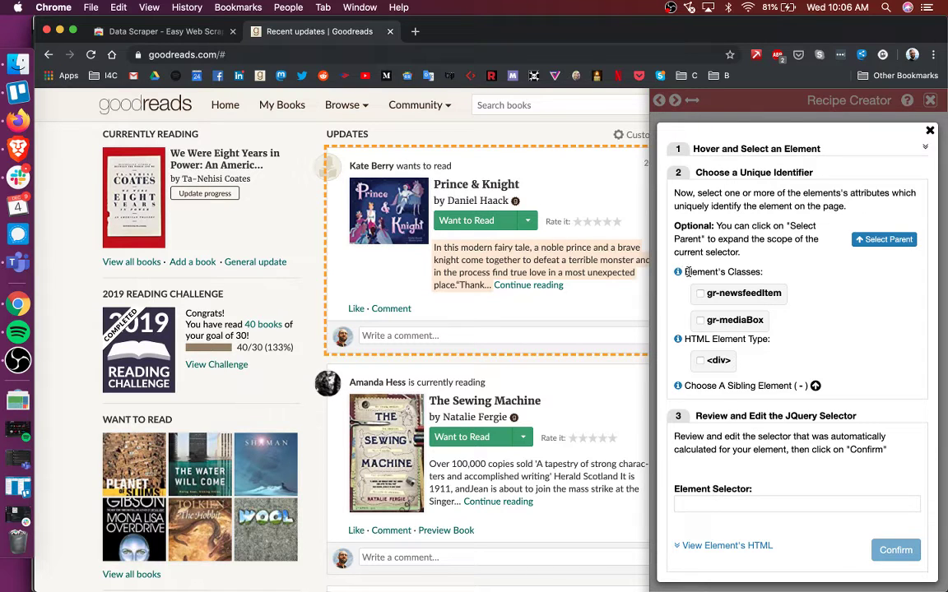
Step: Review the identifier options for the selected update box, try the <div> HTML element type and clear it again
drag(686, 272, 760, 267)
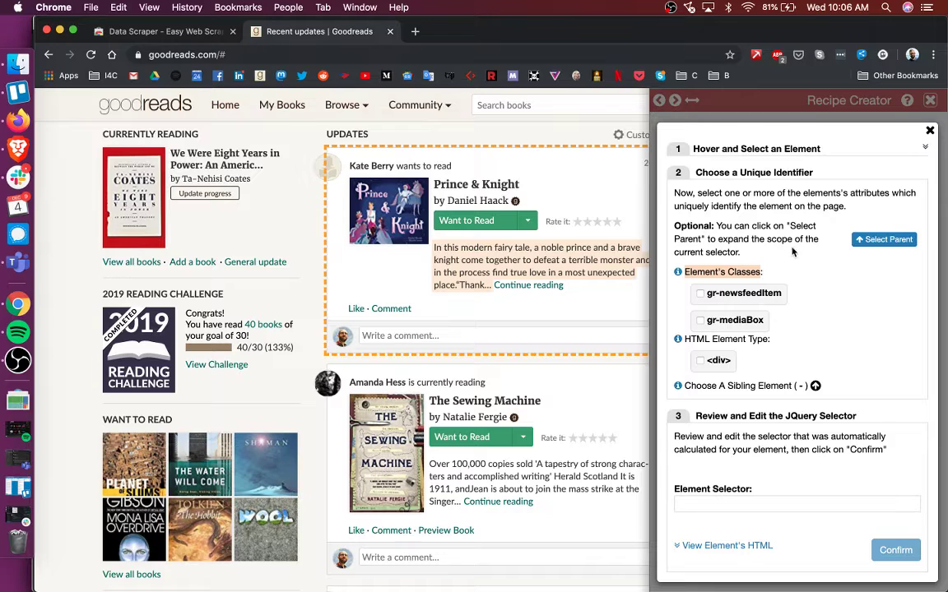
click(787, 254)
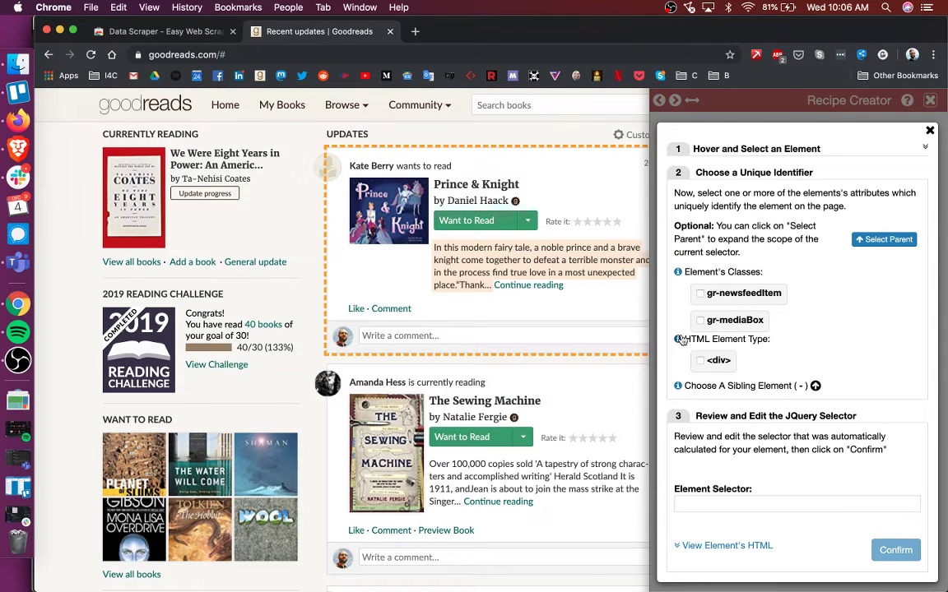
triple_click(742, 339)
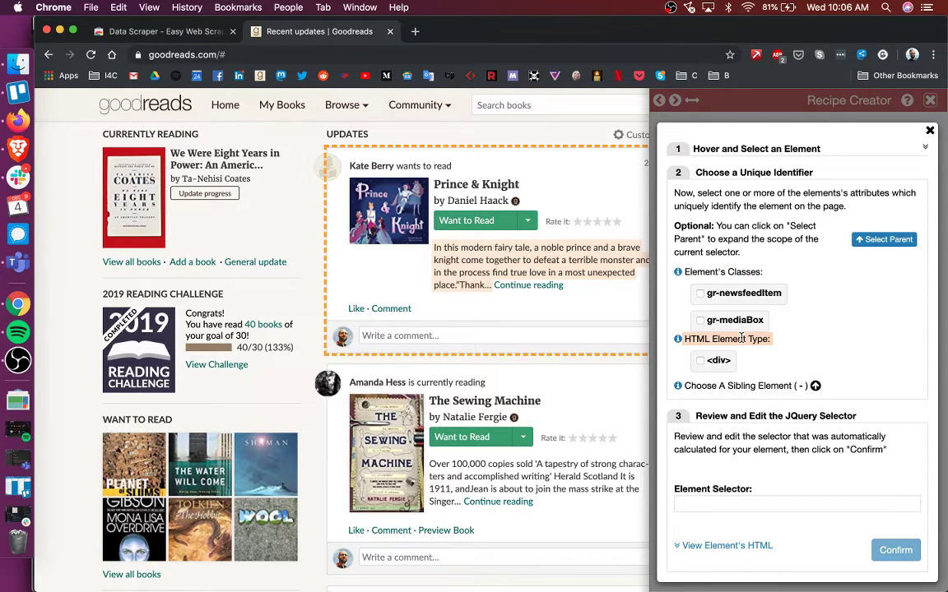
click(830, 335)
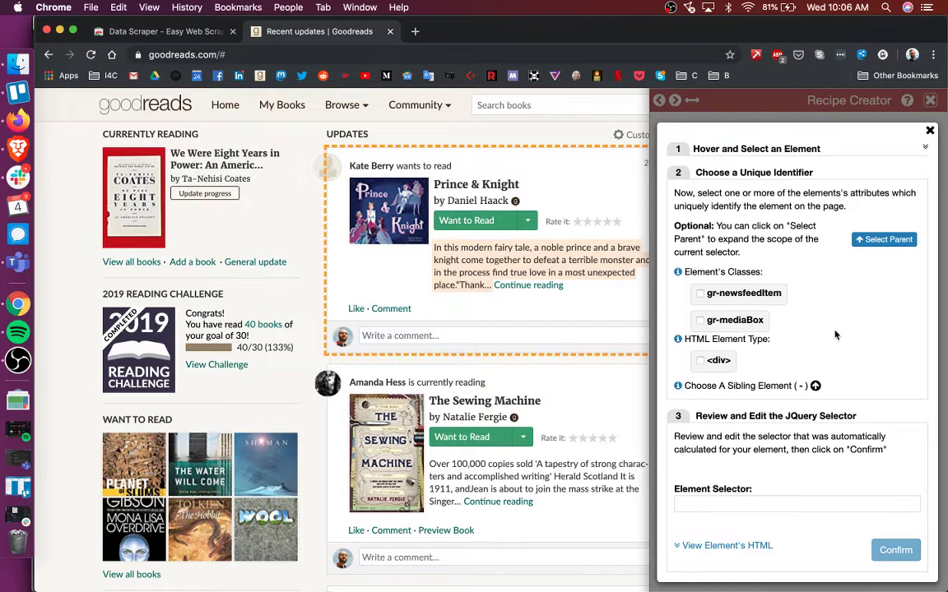
scroll(835, 333, down, 1)
scroll(835, 333, up, 1)
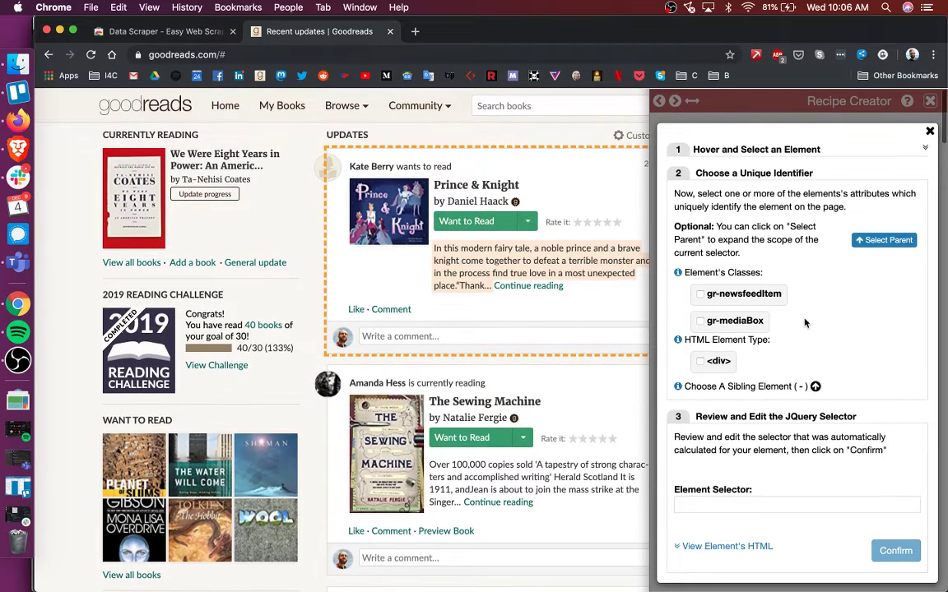
click(701, 362)
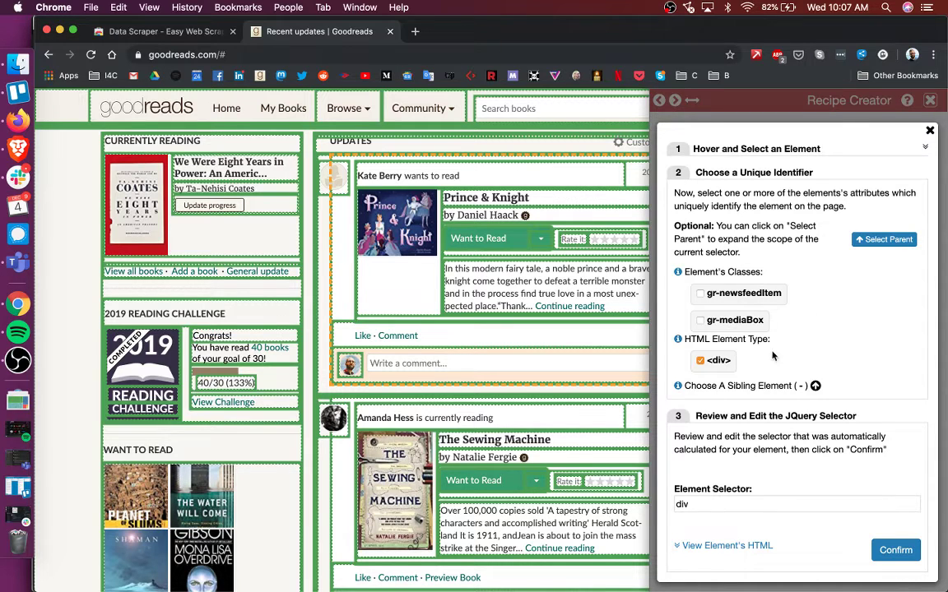
click(700, 361)
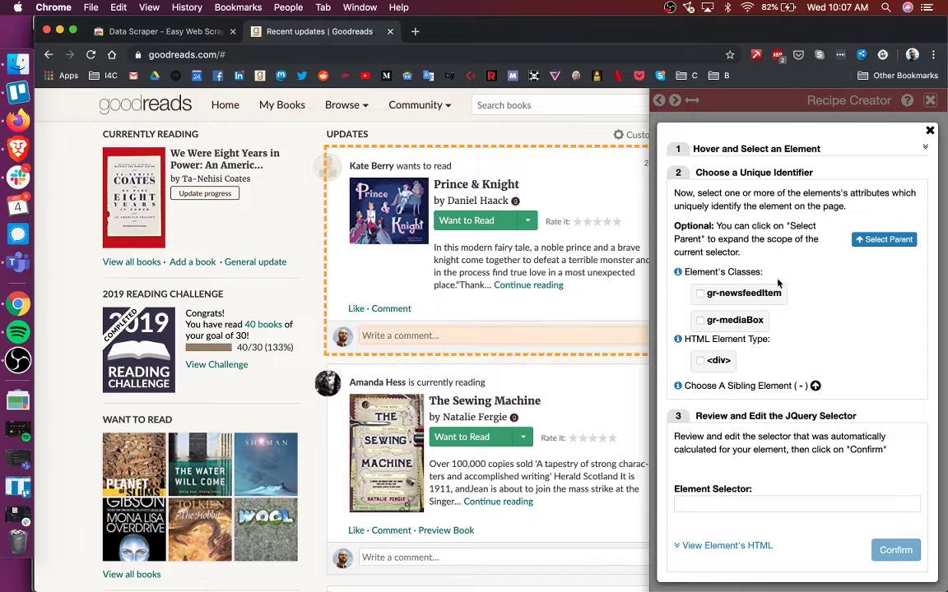
Step: Identify the row element by its gr-newsfeedItem class, confirm the selector and check the matched boxes through the updates feed
click(702, 294)
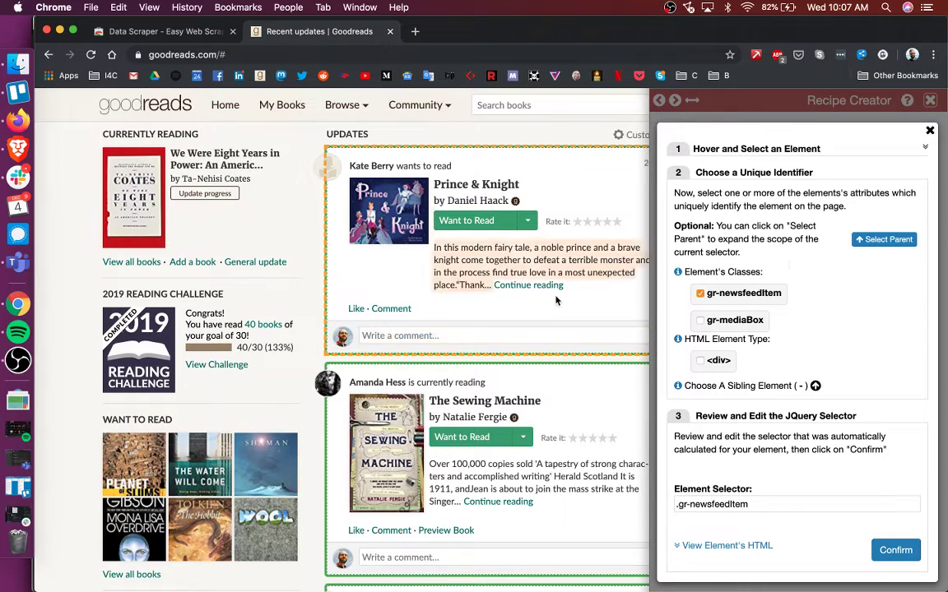
scroll(514, 334, down, 1)
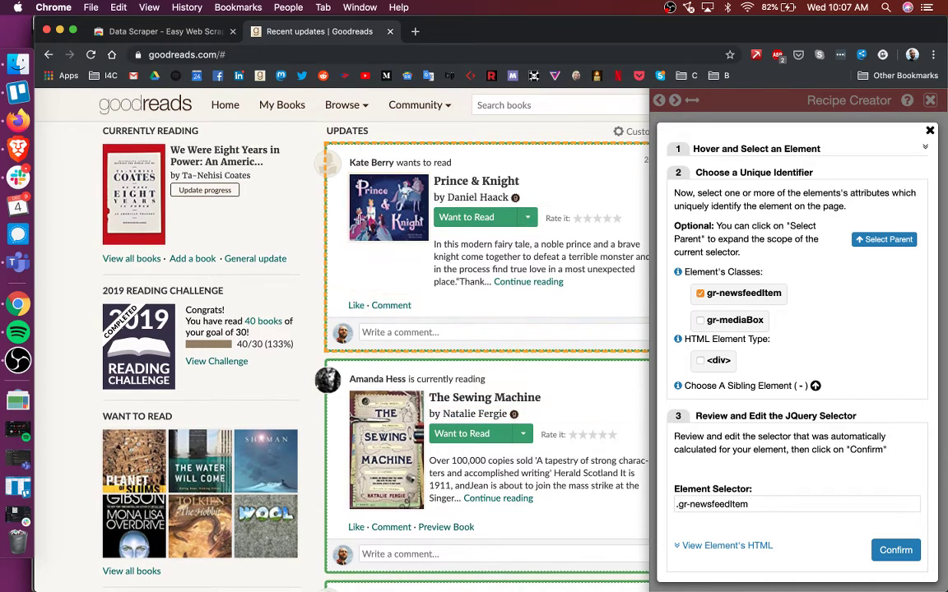
scroll(348, 305, down, 1)
scroll(348, 305, down, 10)
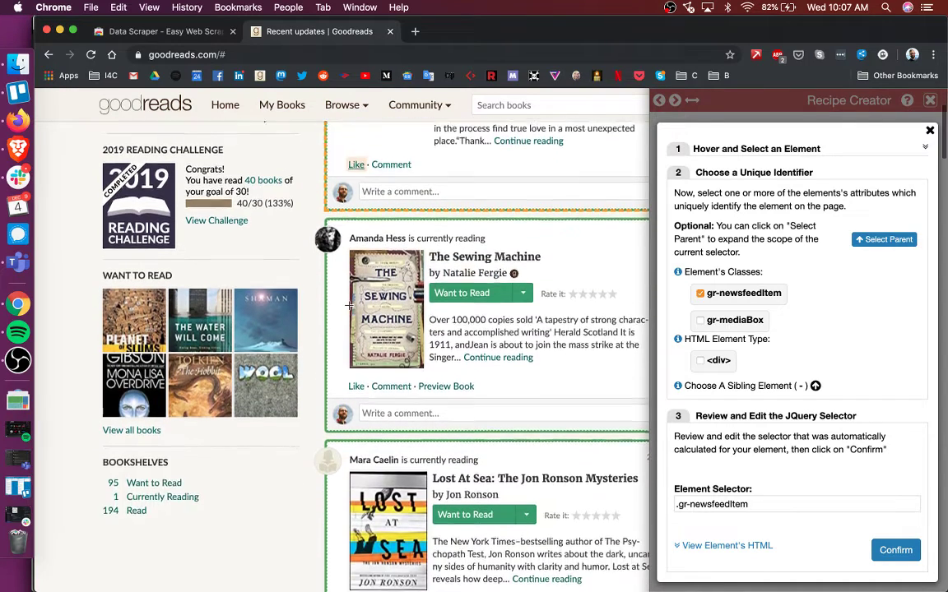
scroll(338, 395, down, 20)
scroll(338, 394, up, 20)
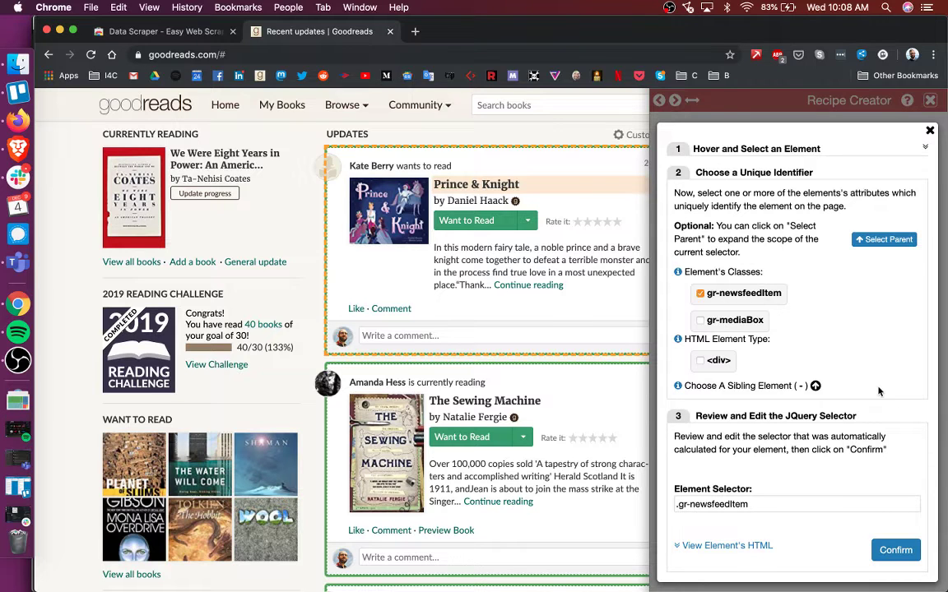
scroll(856, 354, down, 1)
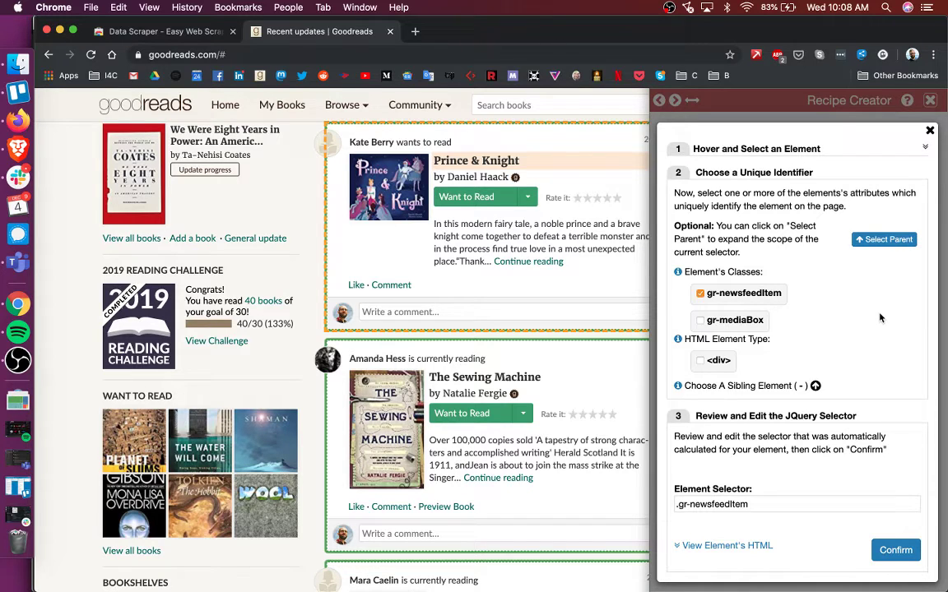
click(896, 550)
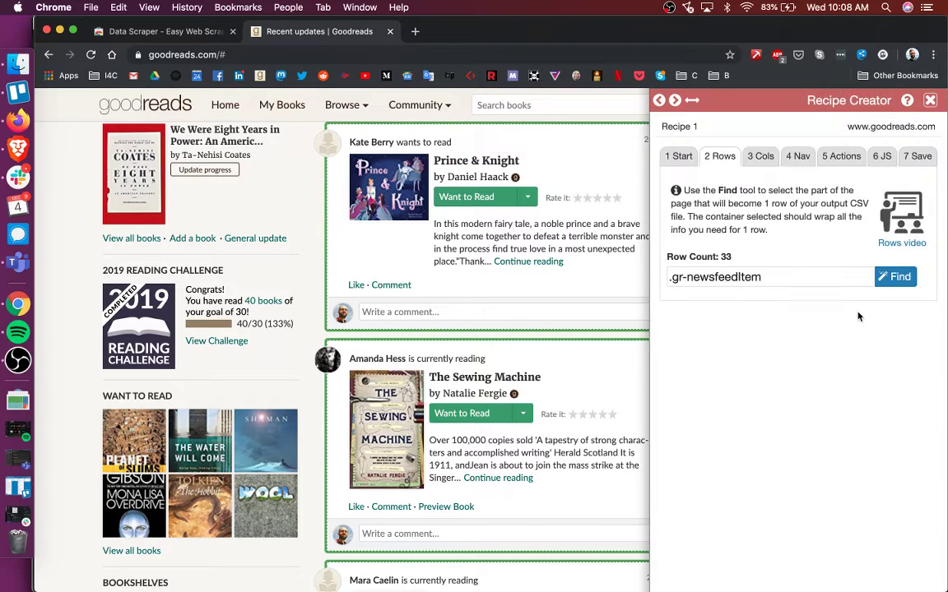
double_click(728, 257)
scroll(608, 289, down, 10)
scroll(547, 511, down, 15)
scroll(547, 511, up, 20)
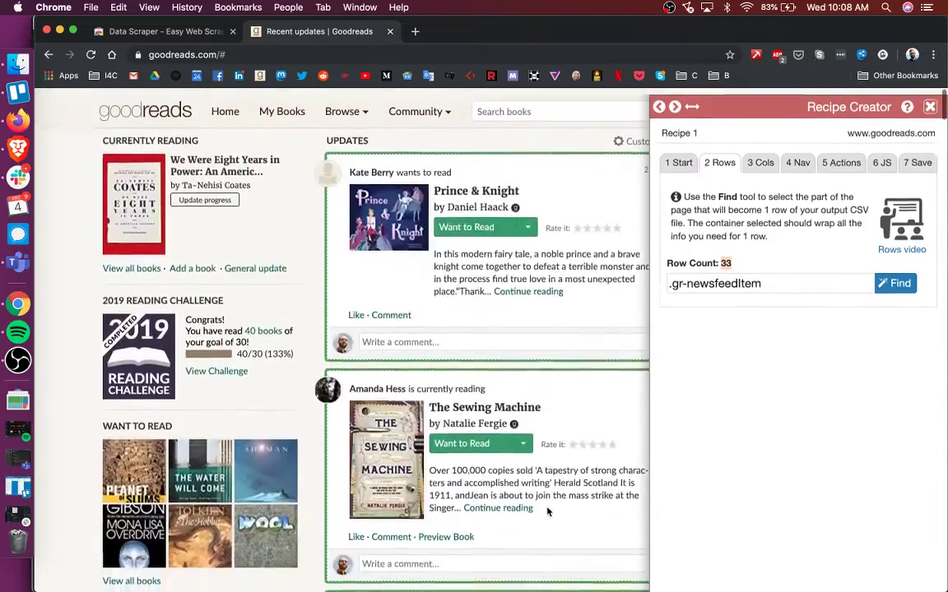
Step: Name the first text column "Name" and use Find to select the member's name in the Prince & Knight update
click(763, 160)
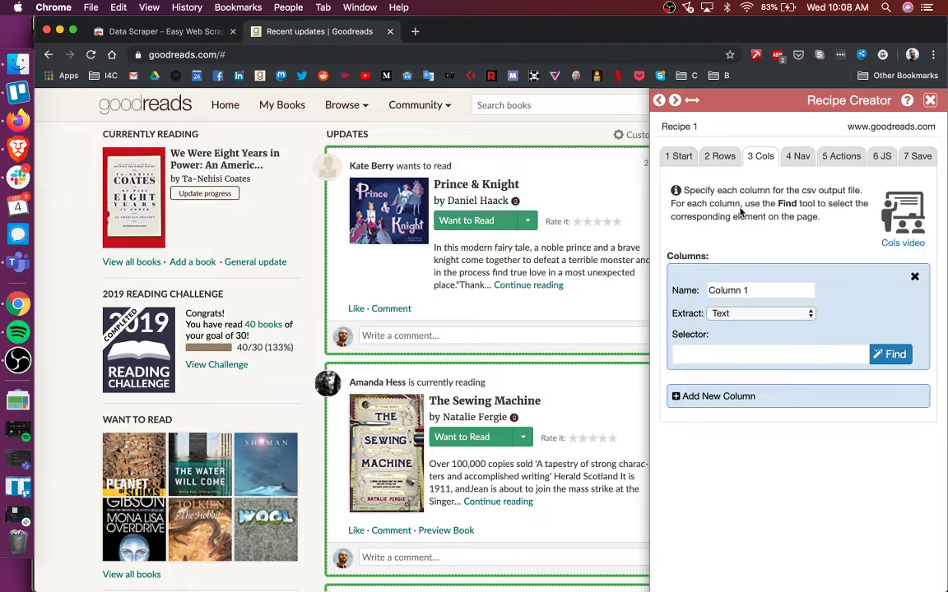
click(751, 290)
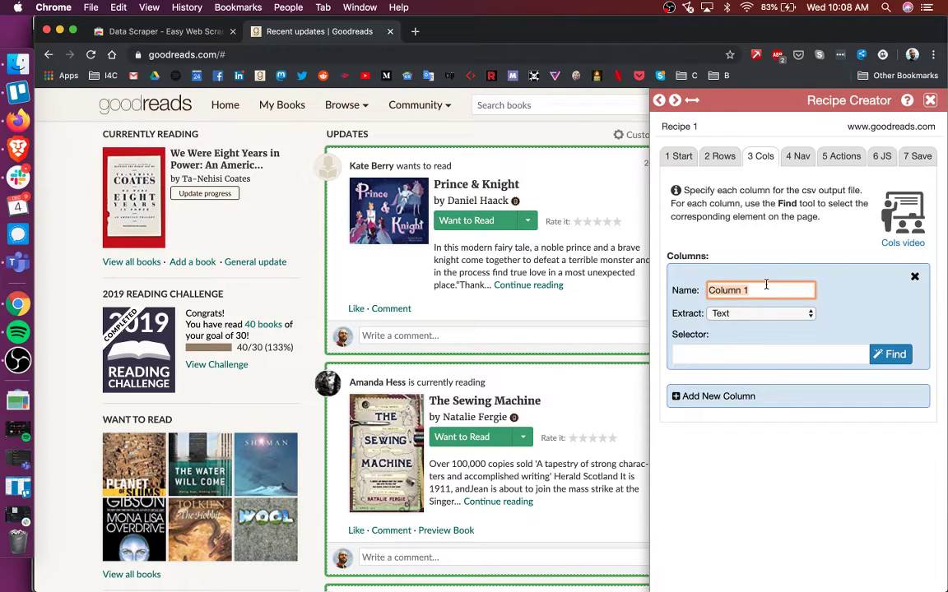
text(Name)
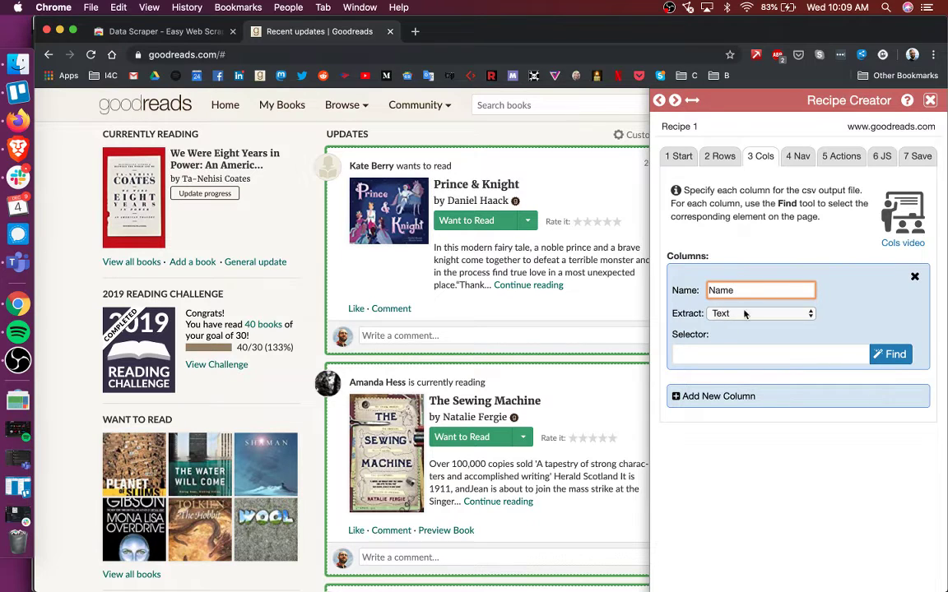
click(762, 260)
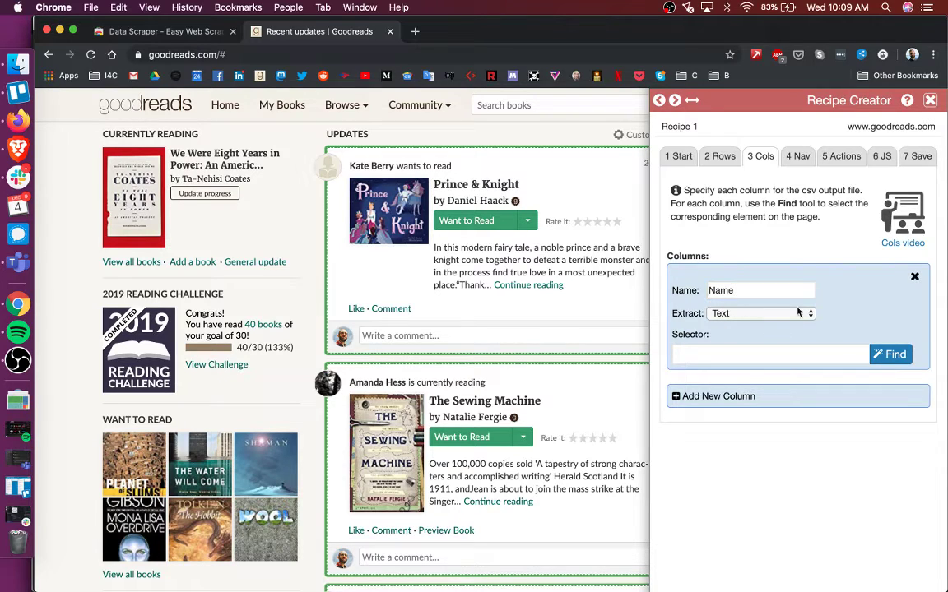
click(725, 316)
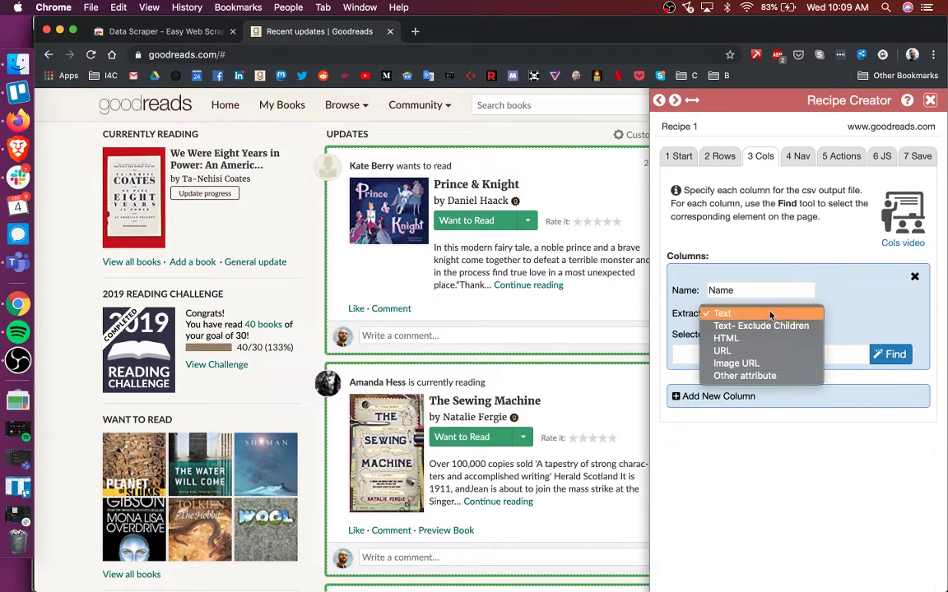
click(835, 282)
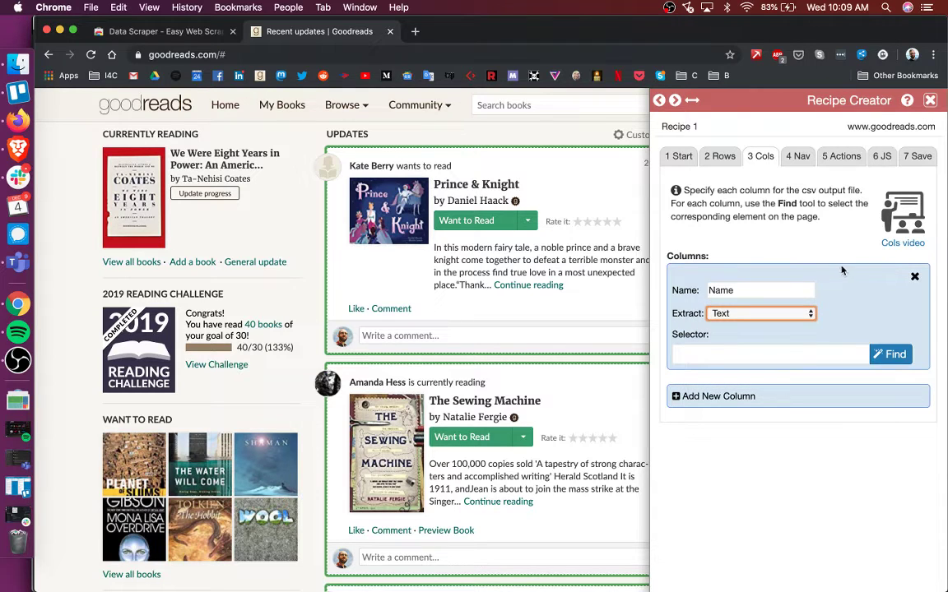
click(887, 359)
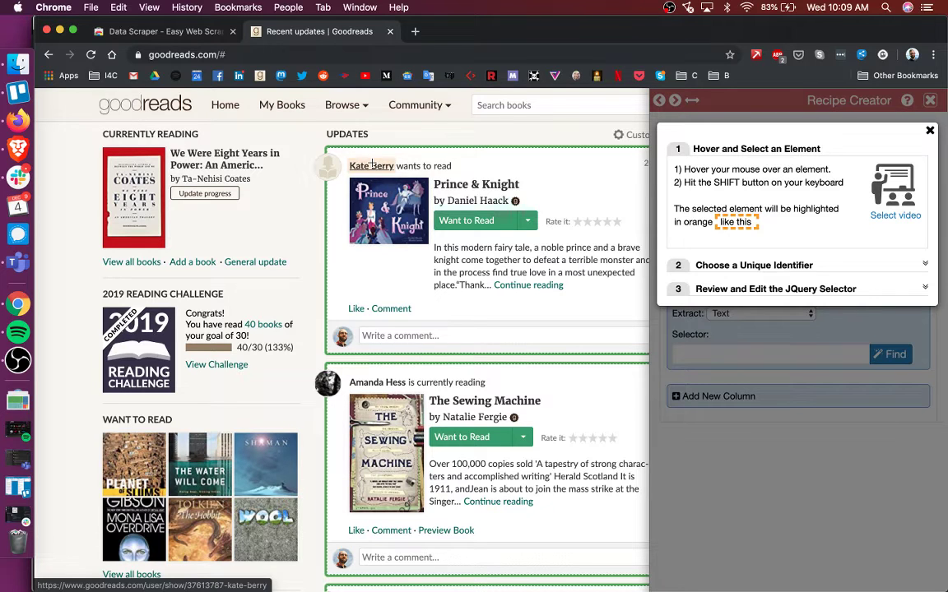
key(shift)
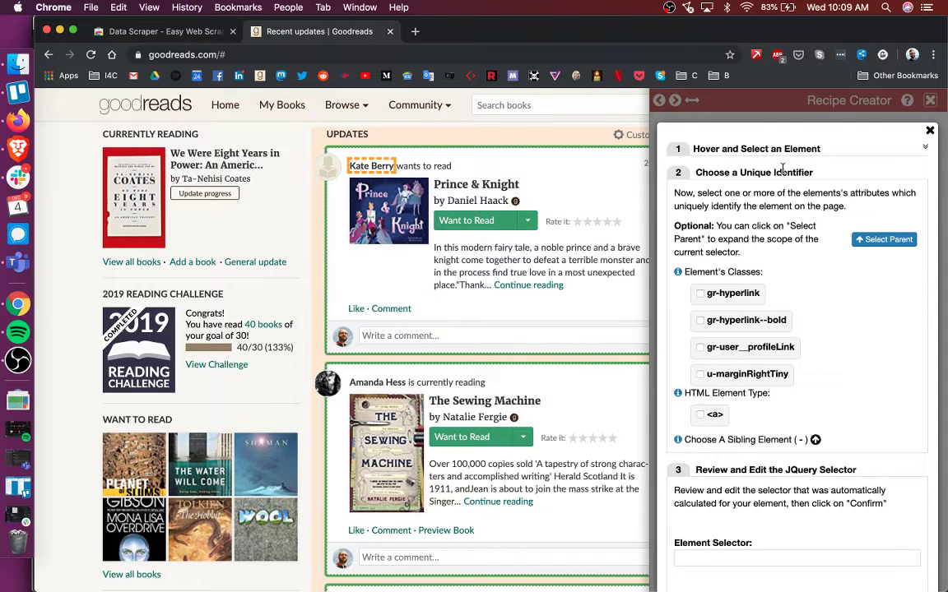
Step: Try the gr-hyperlink class and the <a> element type as identifiers for the member's name, clearing each again
click(738, 294)
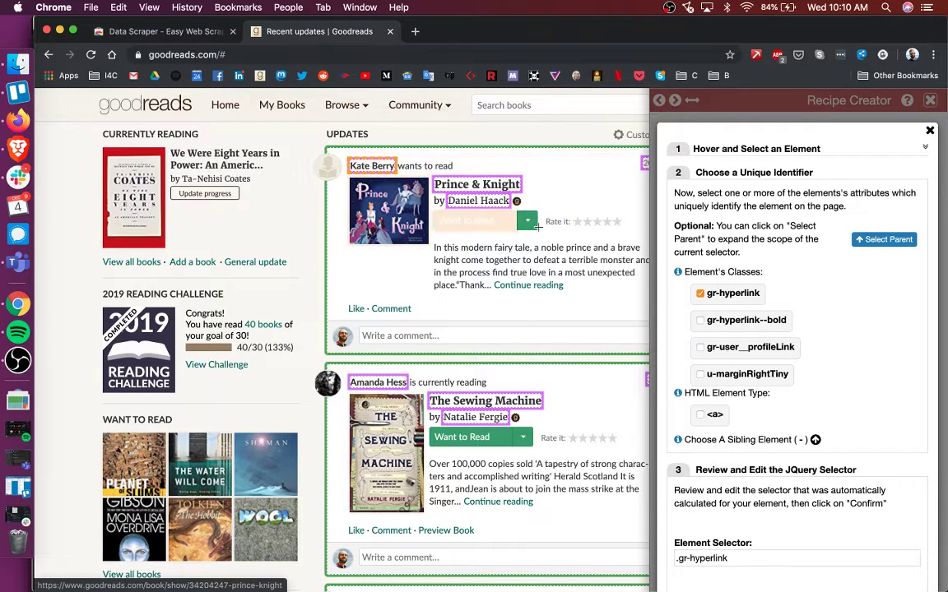
click(699, 294)
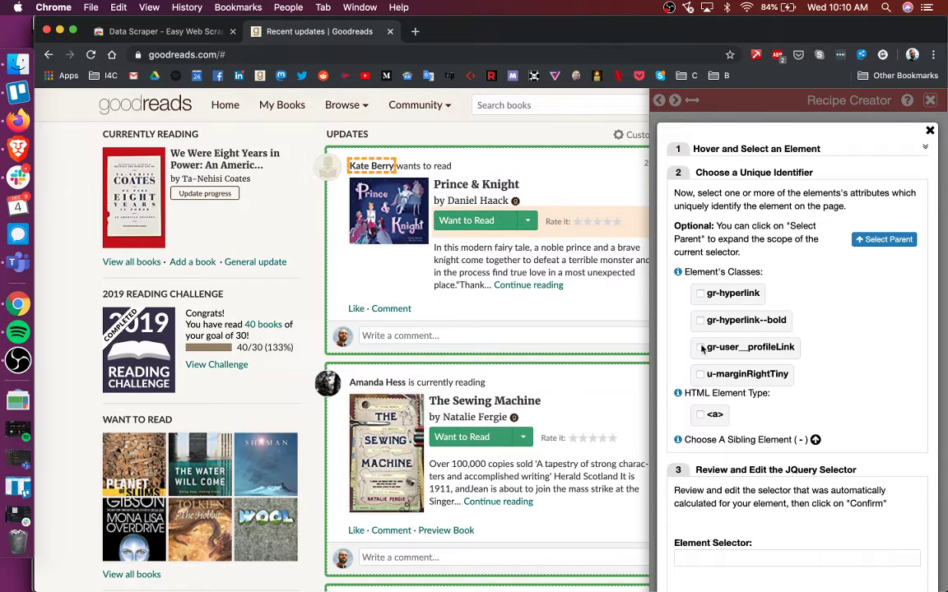
click(700, 415)
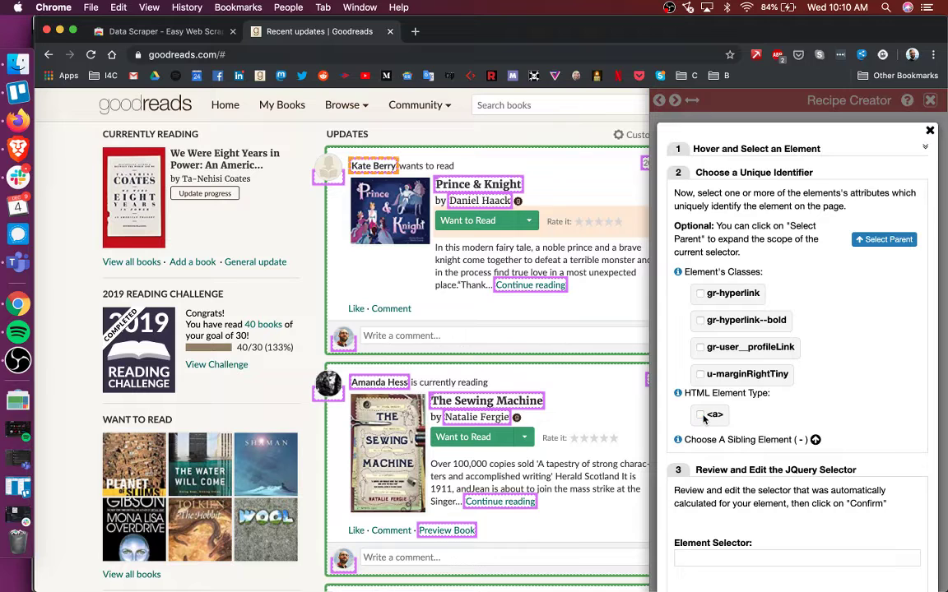
click(700, 415)
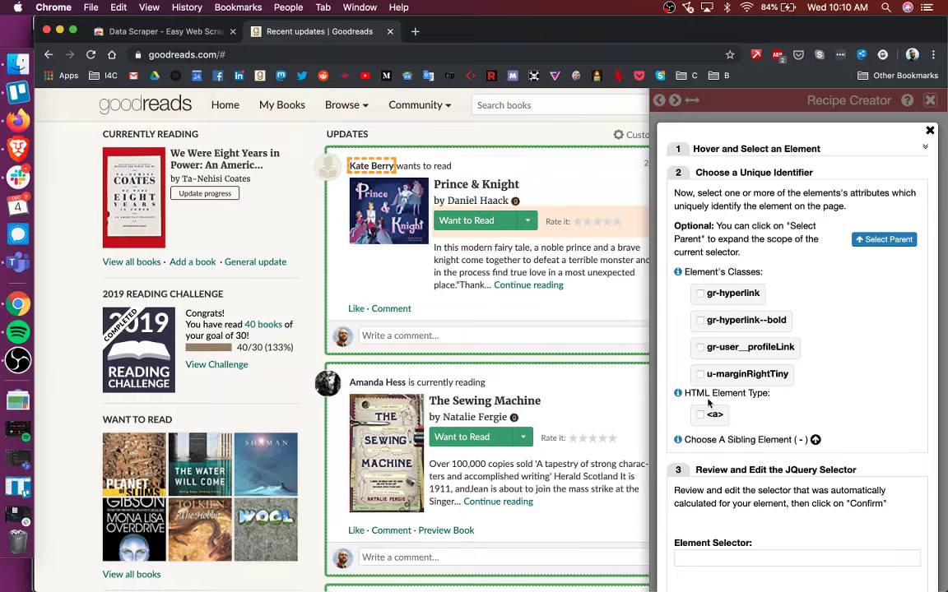
Step: Identify the member's name by the gr-user__profileLink class, check the matches through the feed and confirm the selector
click(700, 348)
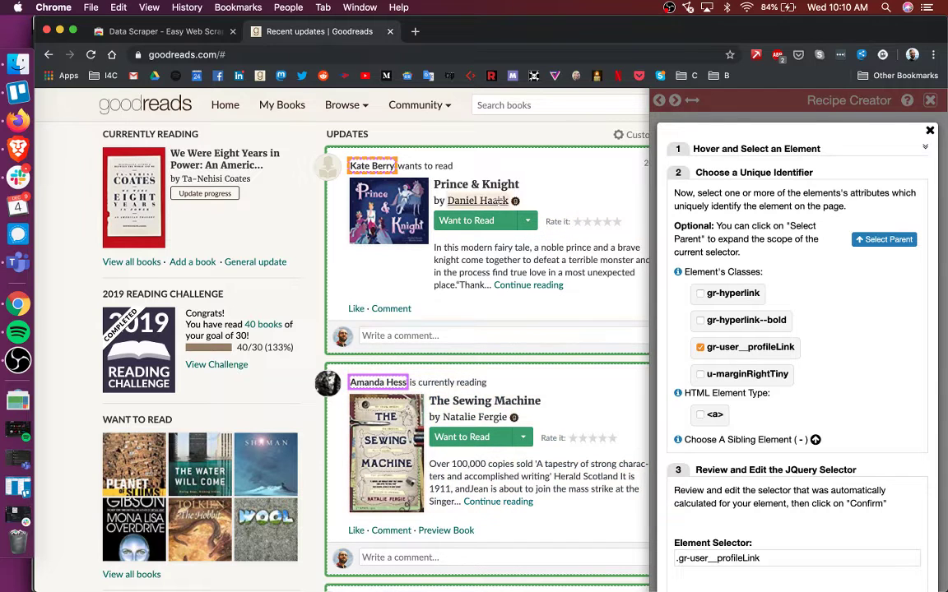
scroll(477, 378, down, 3)
scroll(478, 378, down, 10)
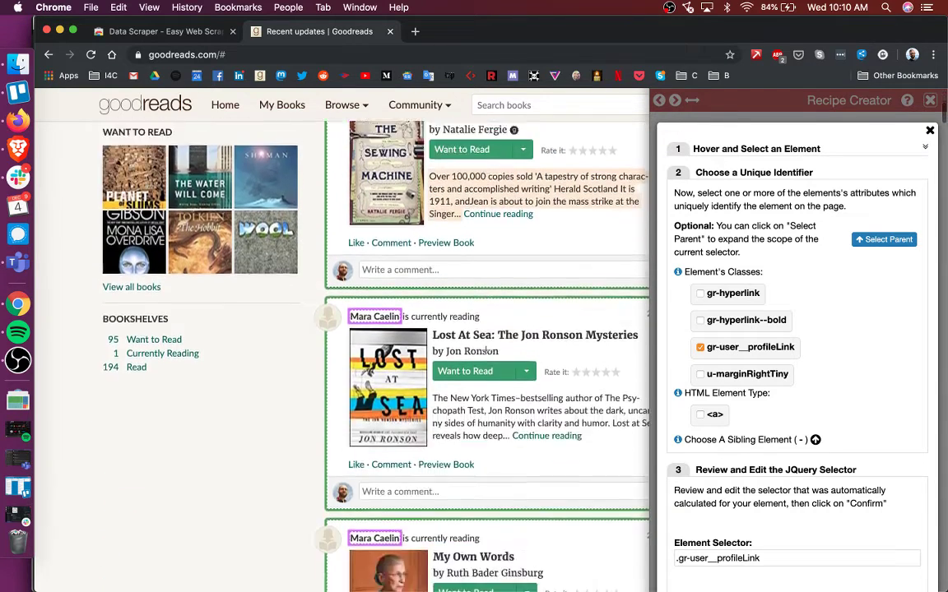
scroll(485, 350, down, 10)
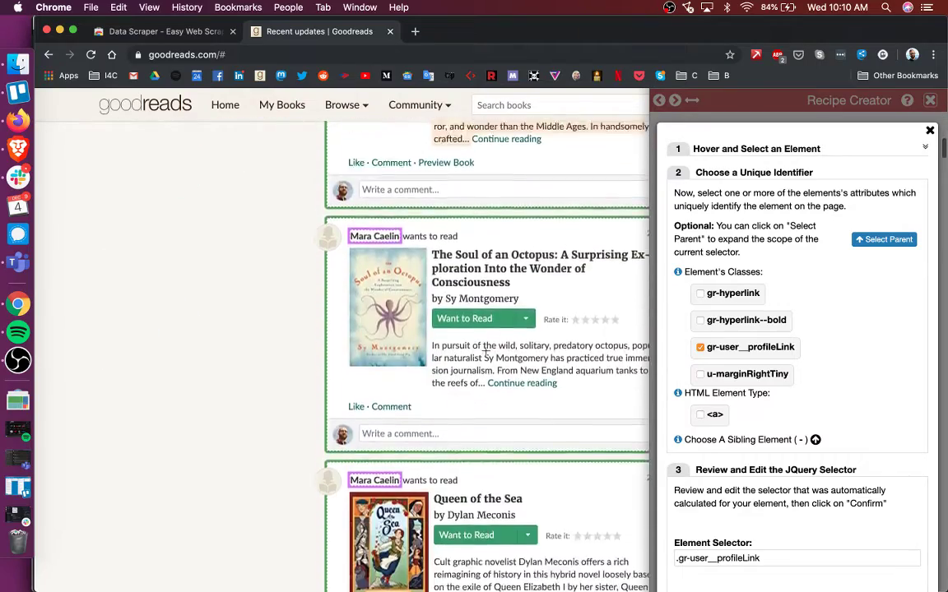
scroll(486, 350, up, 10)
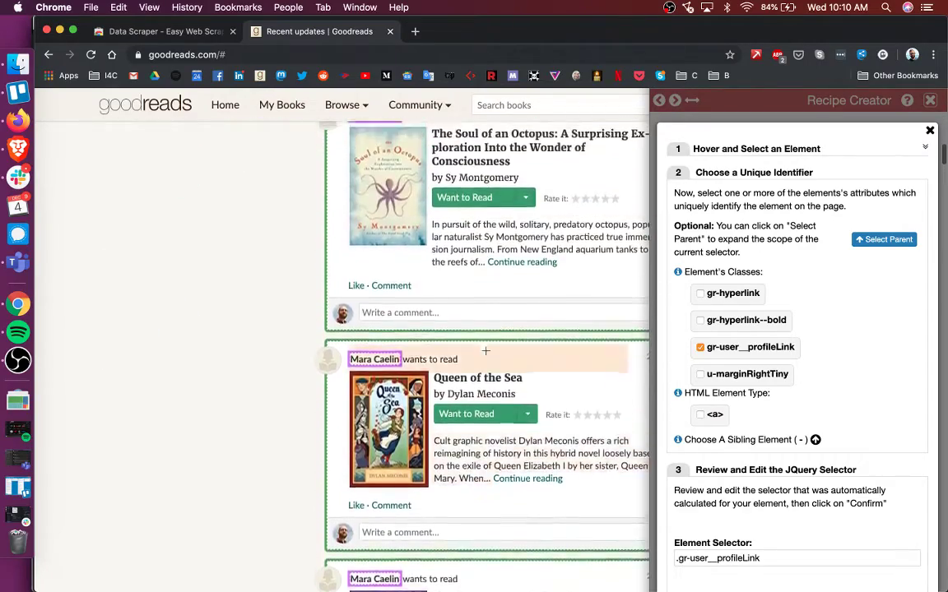
scroll(485, 351, up, 15)
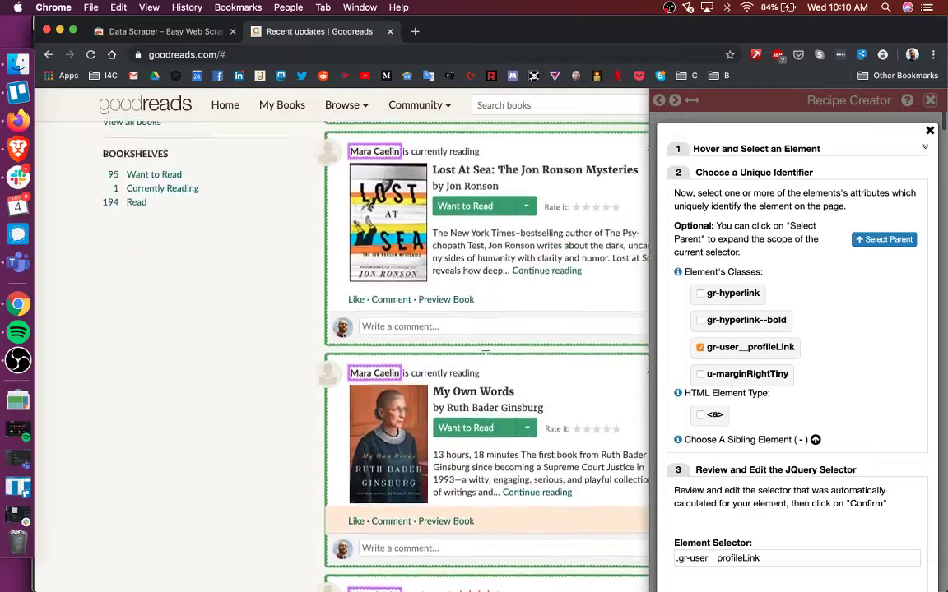
scroll(578, 271, up, 3)
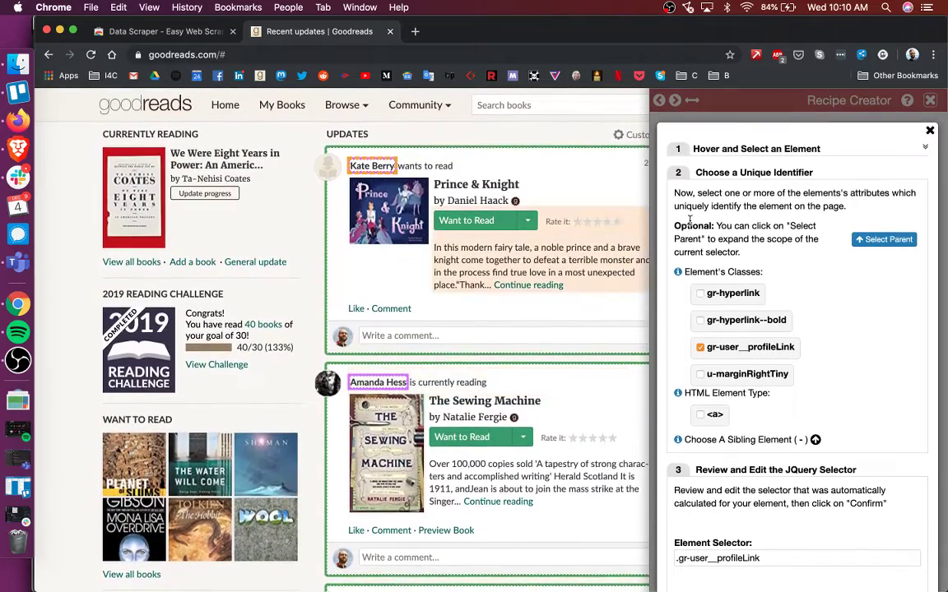
scroll(827, 341, down, 2)
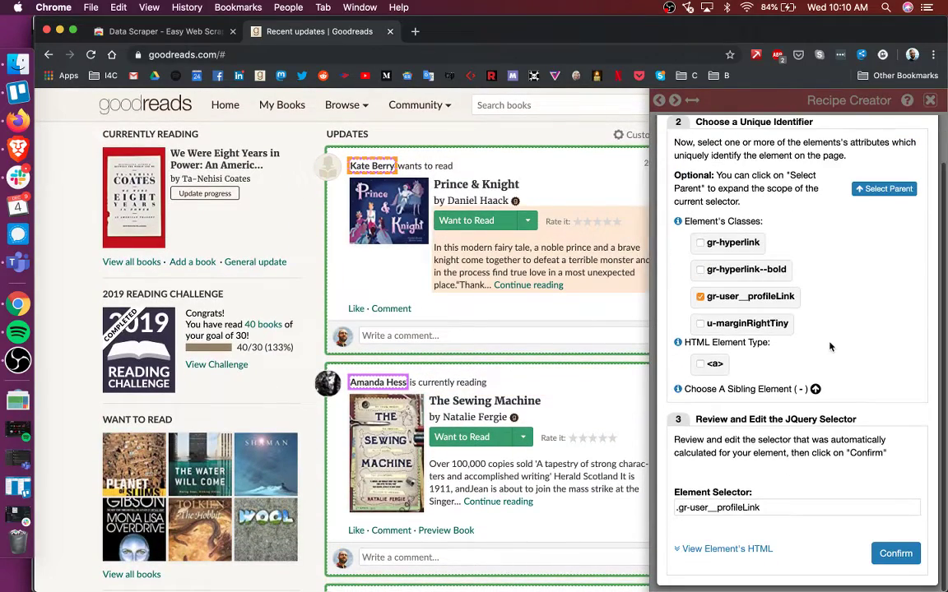
click(895, 551)
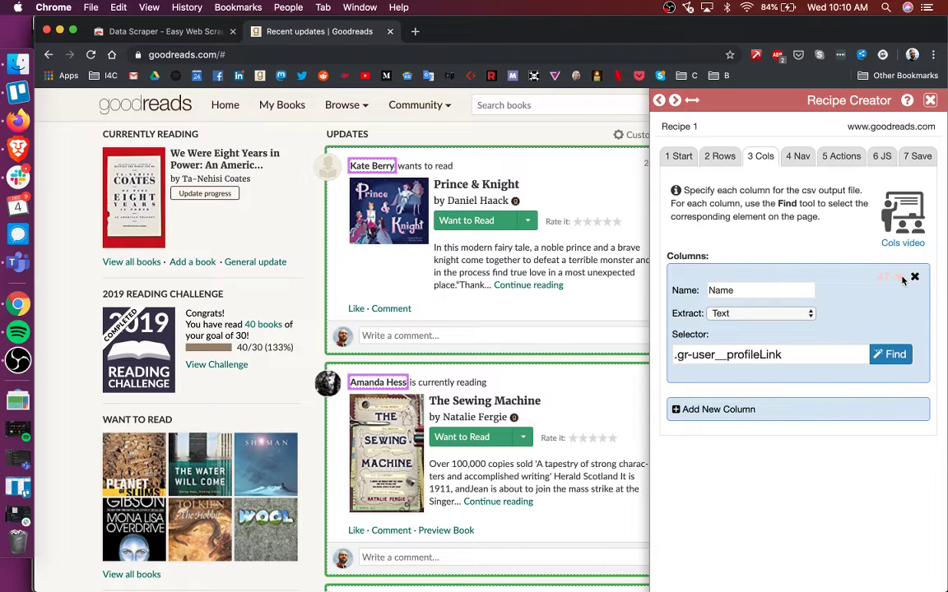
Step: Preview the Name column's extracted data, examine the list from first to last entry, and close the preview
click(900, 279)
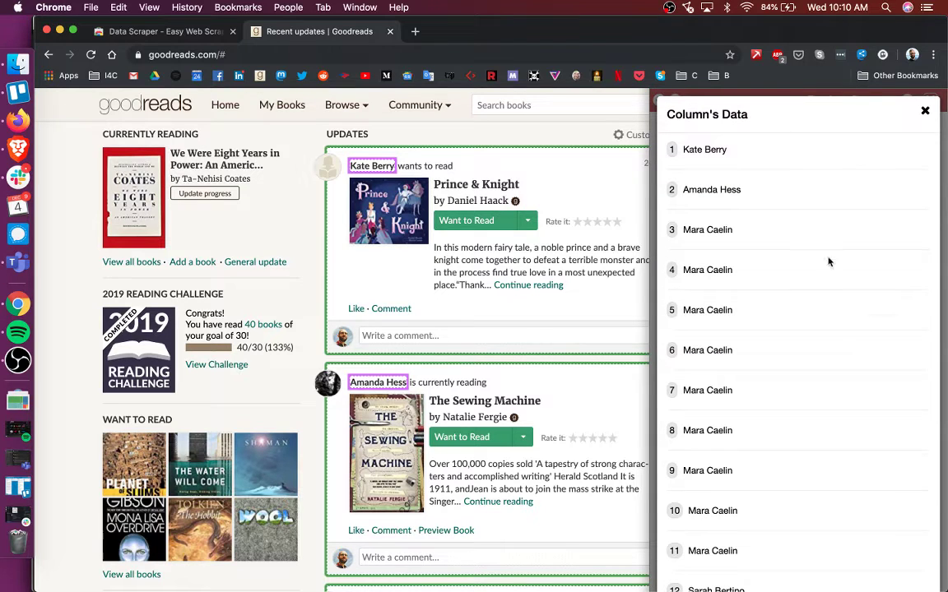
scroll(790, 354, down, 15)
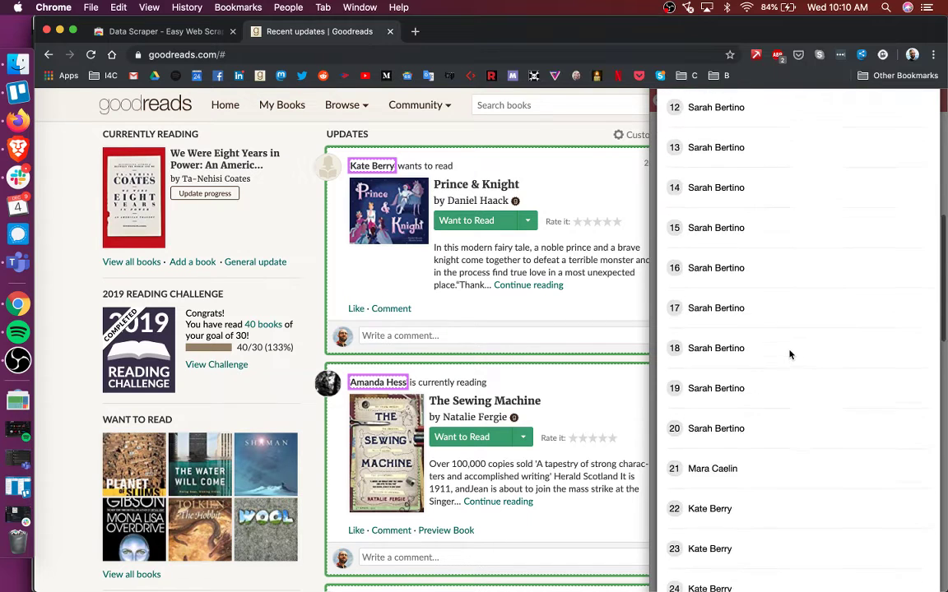
scroll(790, 354, down, 15)
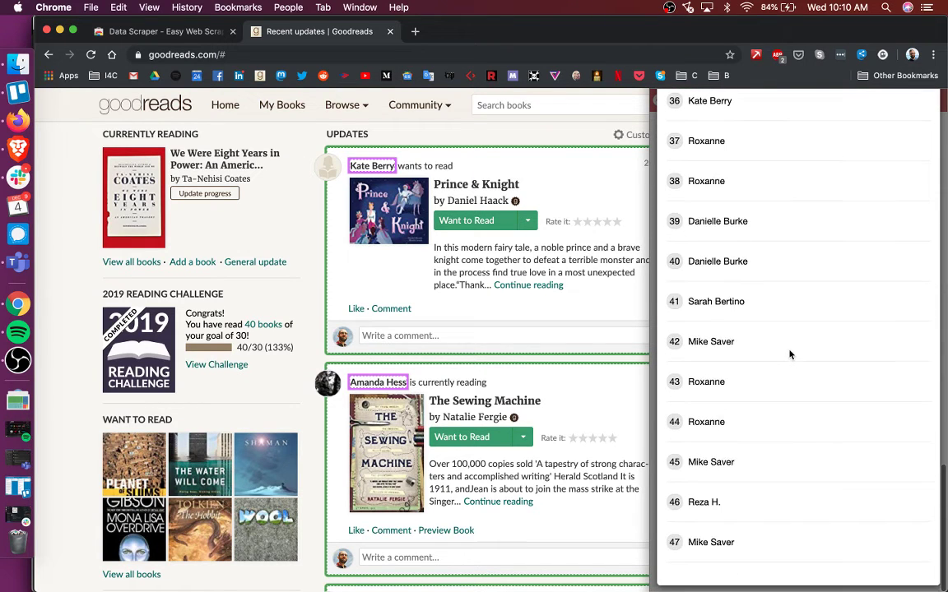
scroll(790, 354, up, 15)
scroll(786, 388, down, 15)
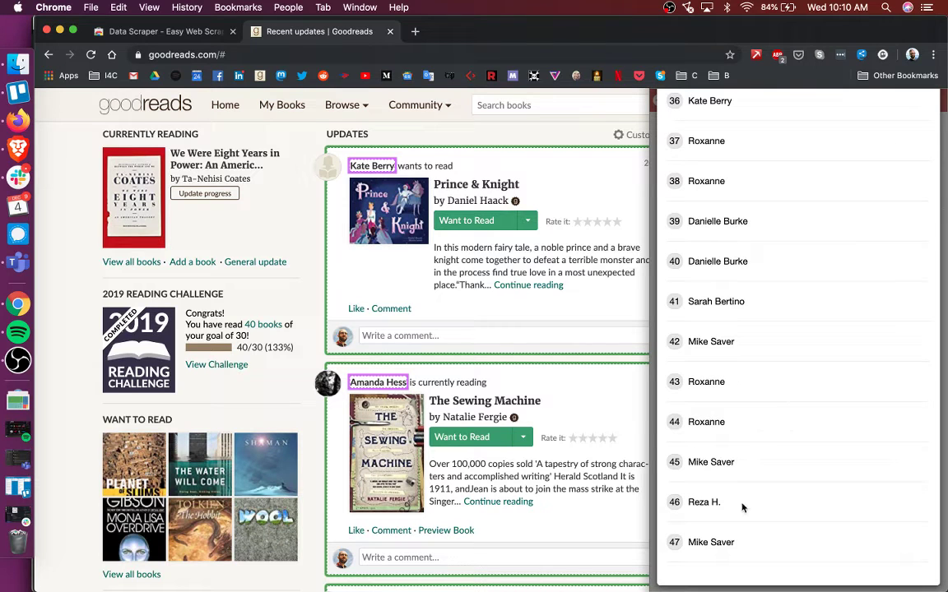
scroll(759, 245, up, 15)
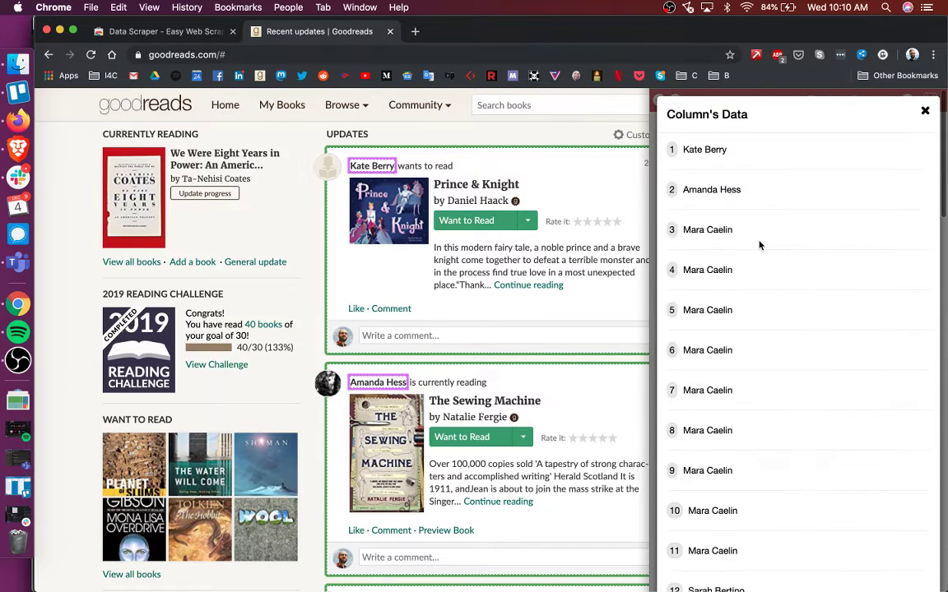
triple_click(698, 144)
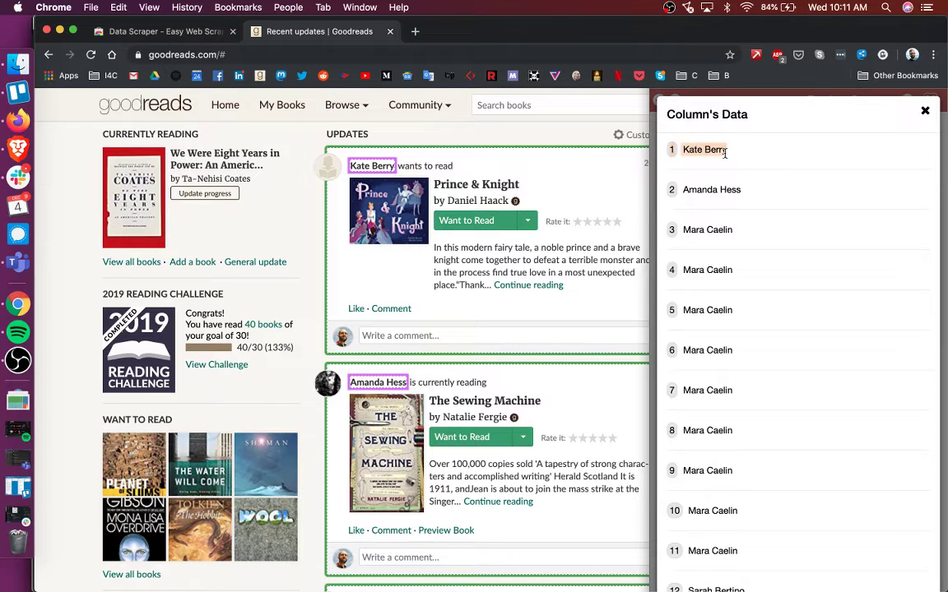
click(725, 153)
double_click(714, 150)
triple_click(714, 150)
drag(770, 190, 668, 187)
click(744, 228)
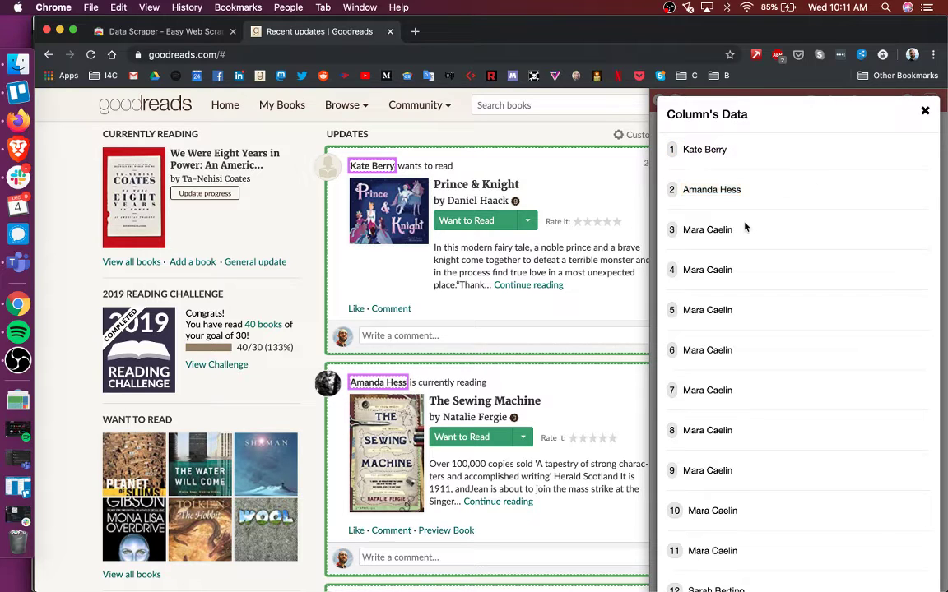
drag(744, 228, 669, 233)
click(925, 112)
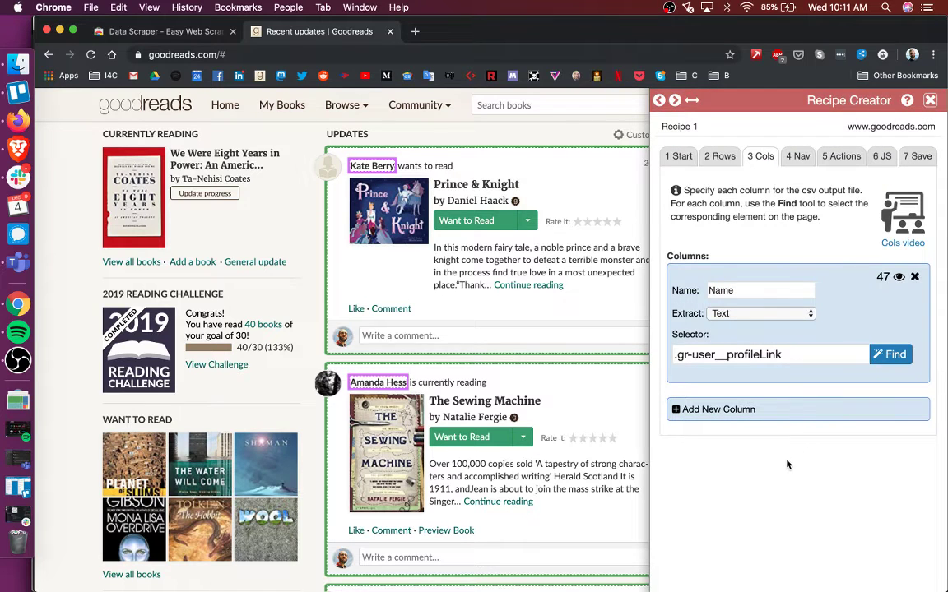
Step: Add a second text column to the recipe and name it "Book"
click(676, 412)
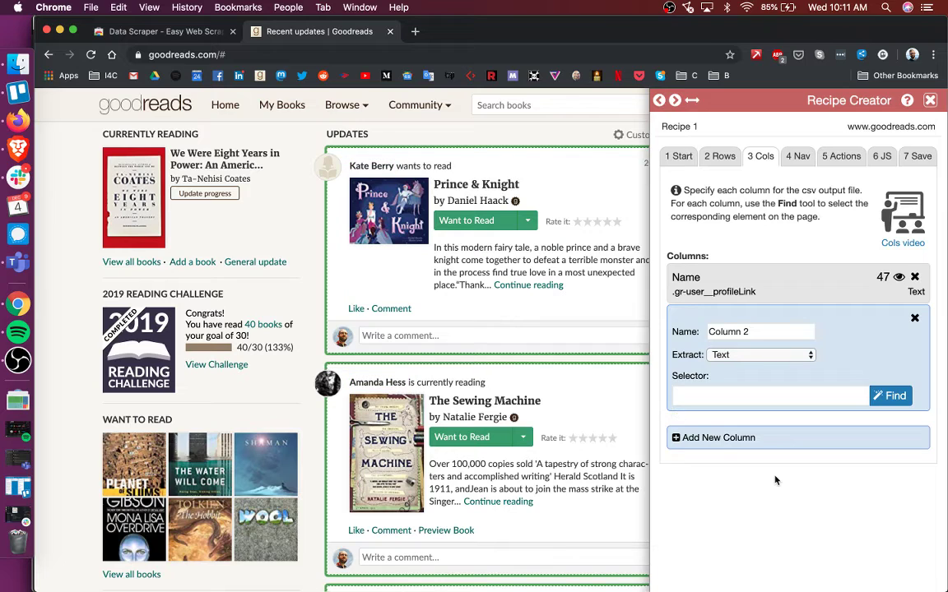
click(745, 331)
key(super+a)
text(Bo)
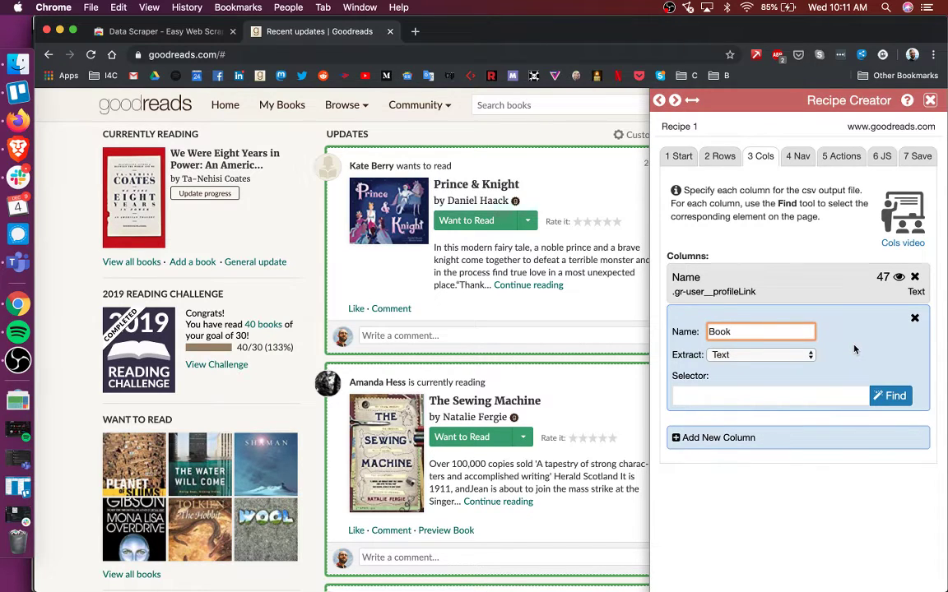
Step: Use Find on the Prince & Knight title, identify it by the gr-book__titleLink class and confirm the selector
click(891, 396)
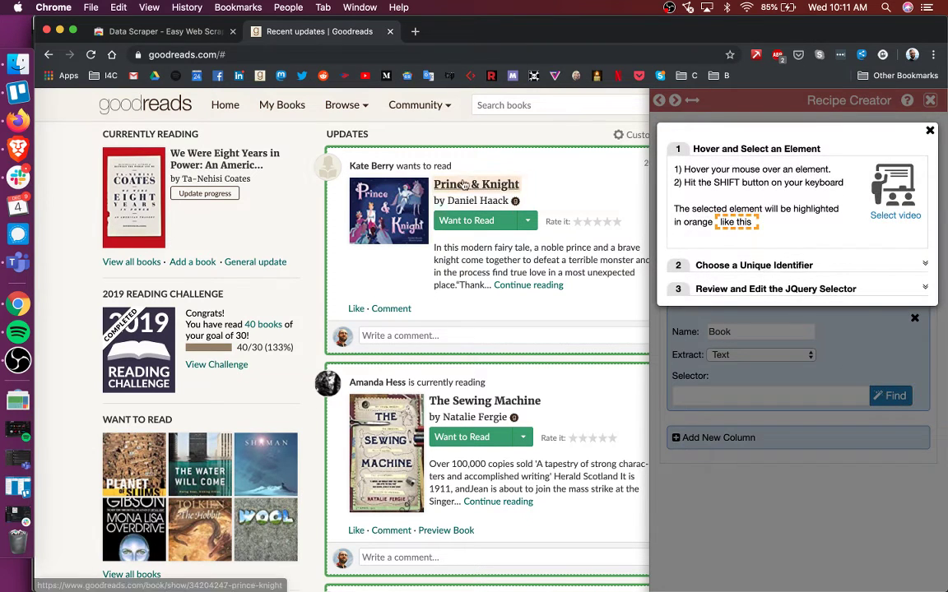
key(shift)
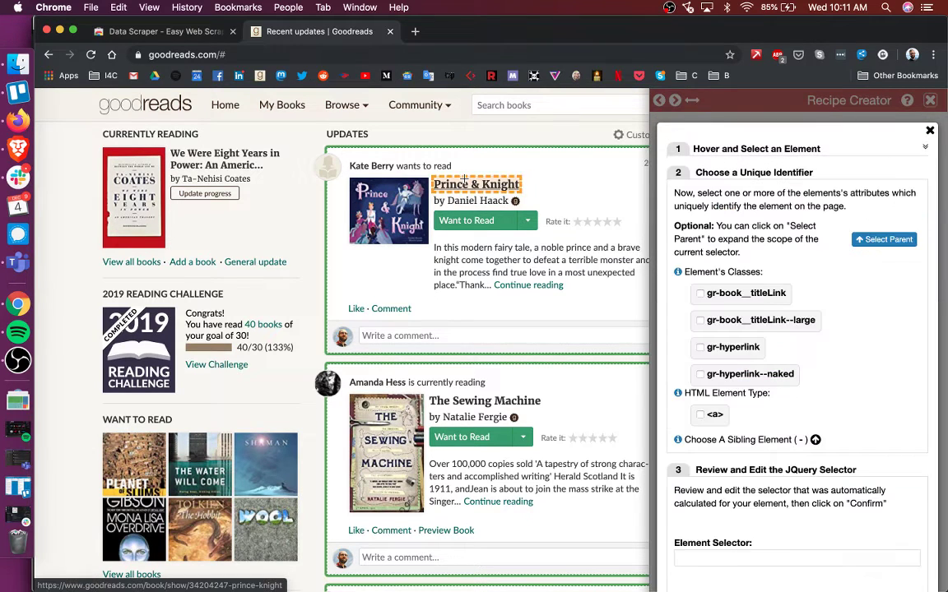
click(700, 295)
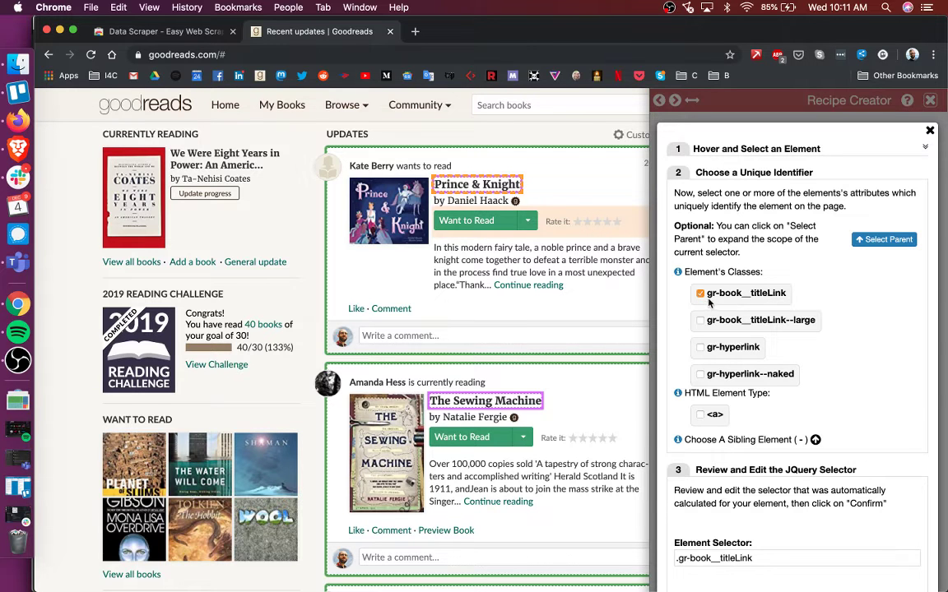
scroll(573, 518, down, 10)
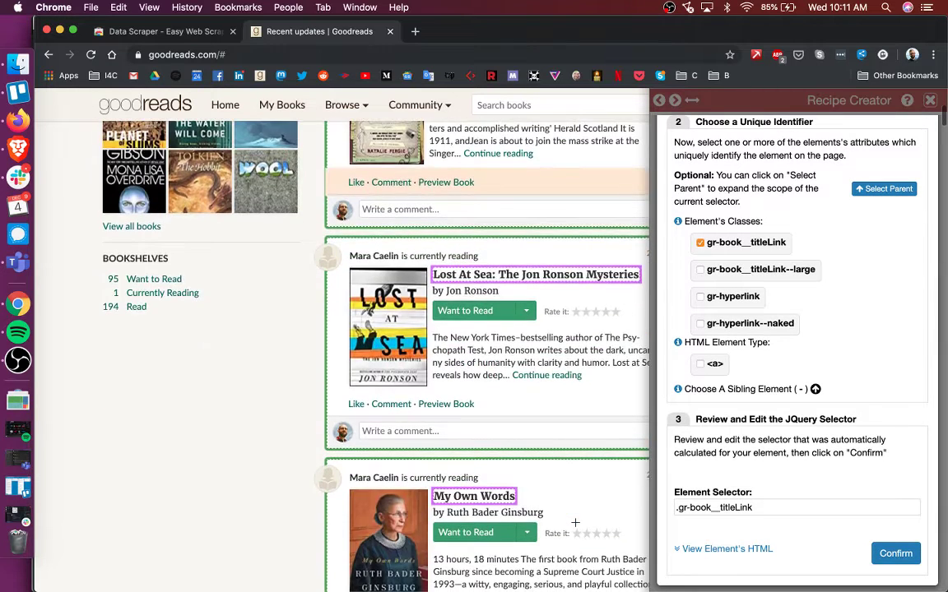
scroll(573, 519, up, 10)
click(895, 561)
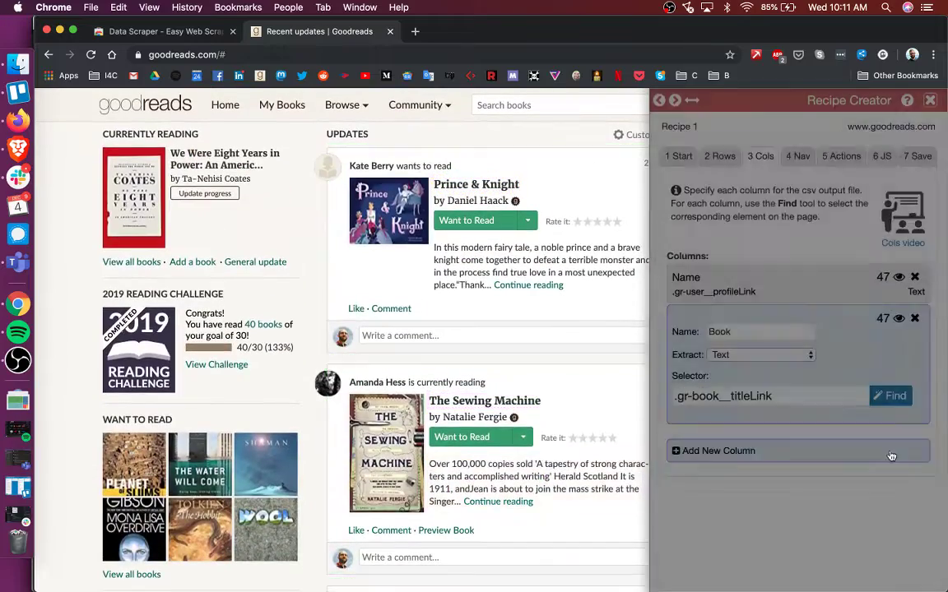
Step: Preview the Book column's extracted data, look through the listed titles and close the preview
click(899, 321)
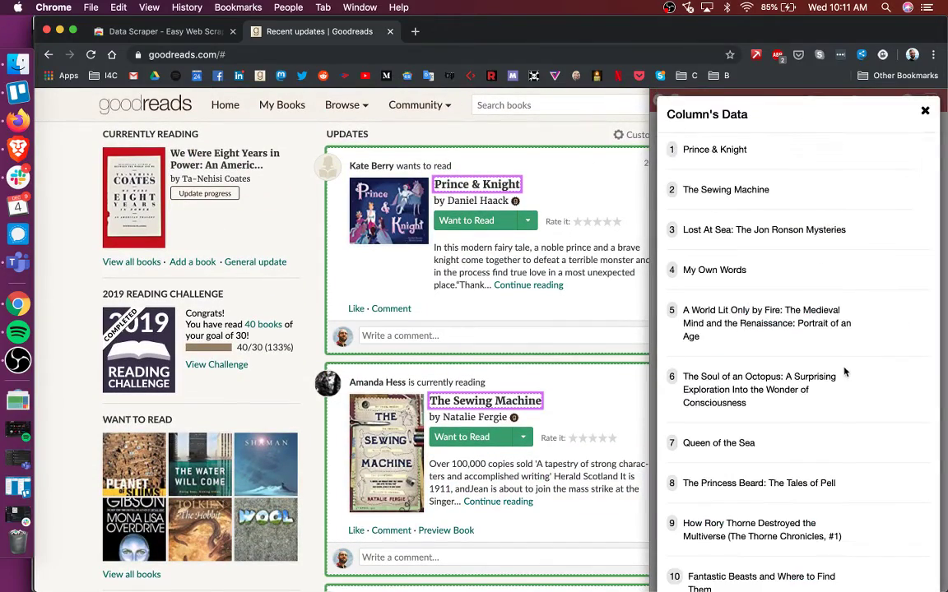
scroll(790, 378, down, 5)
scroll(910, 173, up, 5)
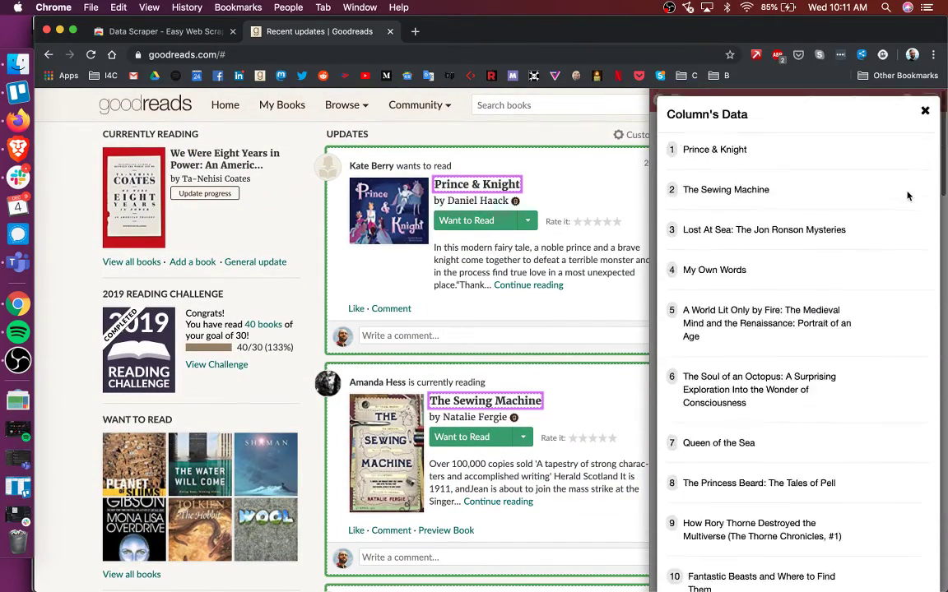
click(925, 109)
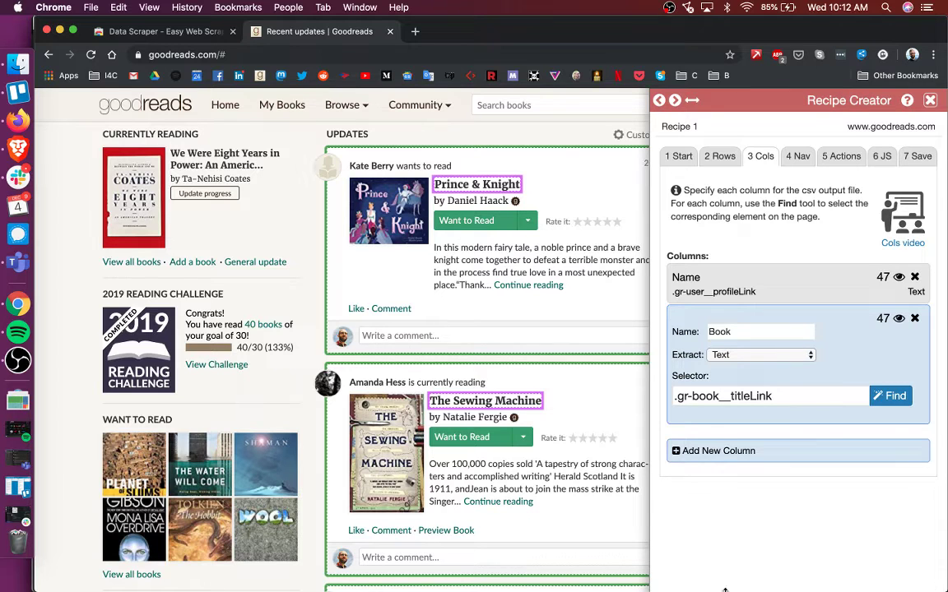
Step: Add a third text column and use Find to select the "wants to read" text in the Prince & Knight update by its <span> element type
click(713, 451)
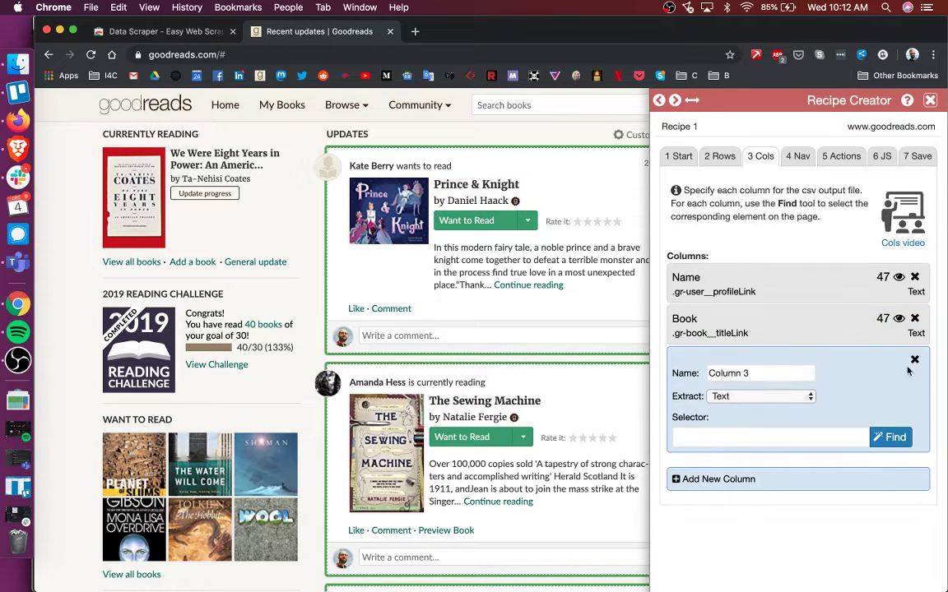
click(890, 437)
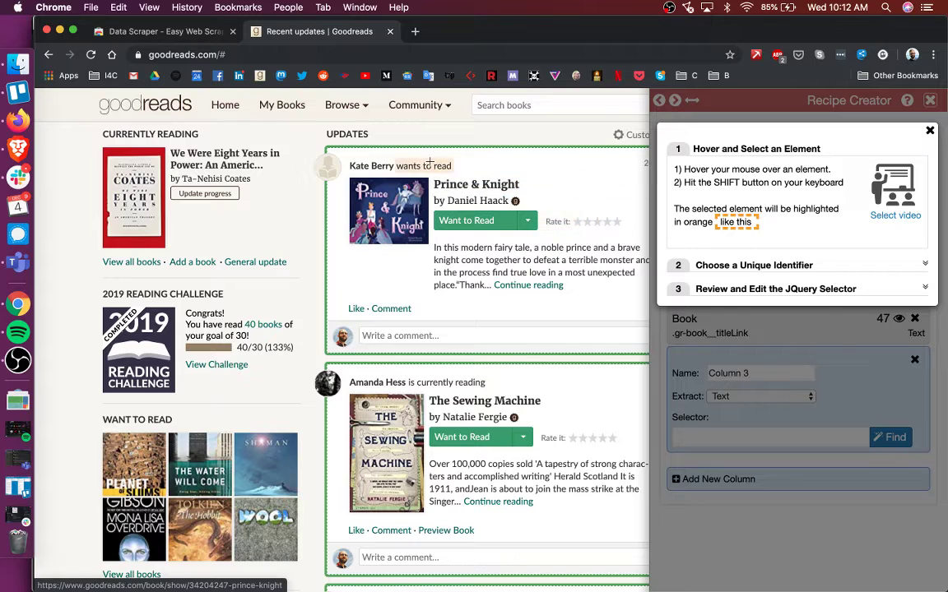
key(shift)
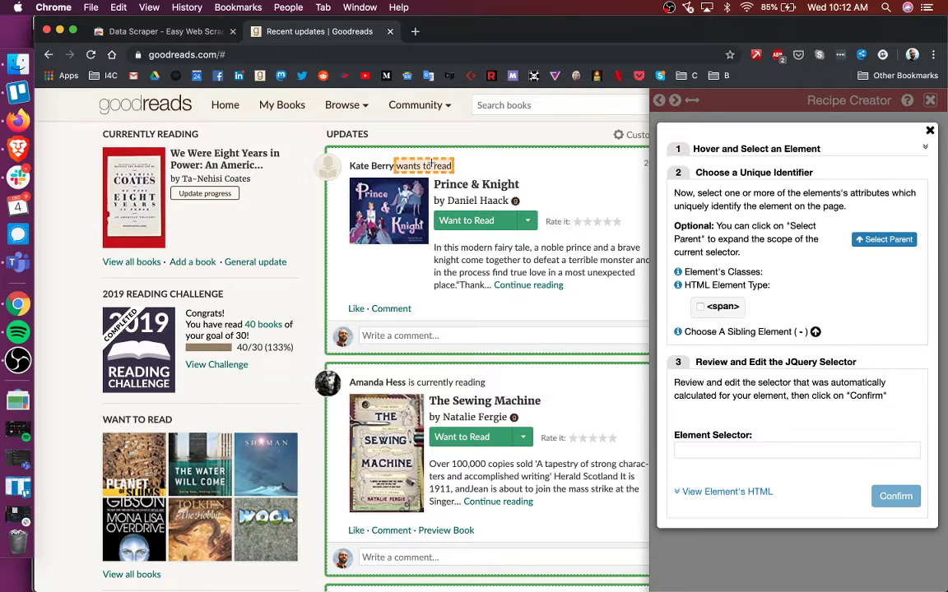
click(700, 307)
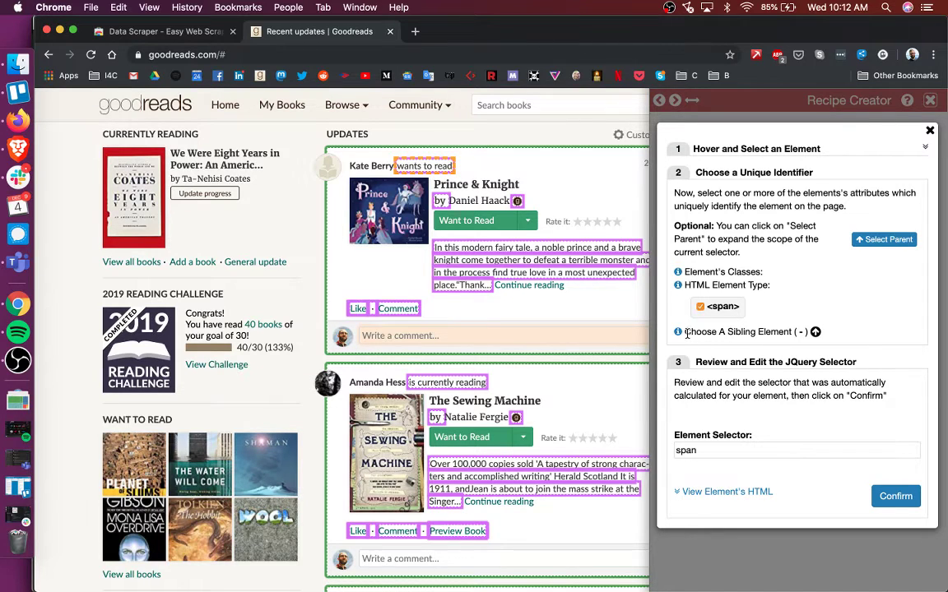
drag(687, 333, 788, 334)
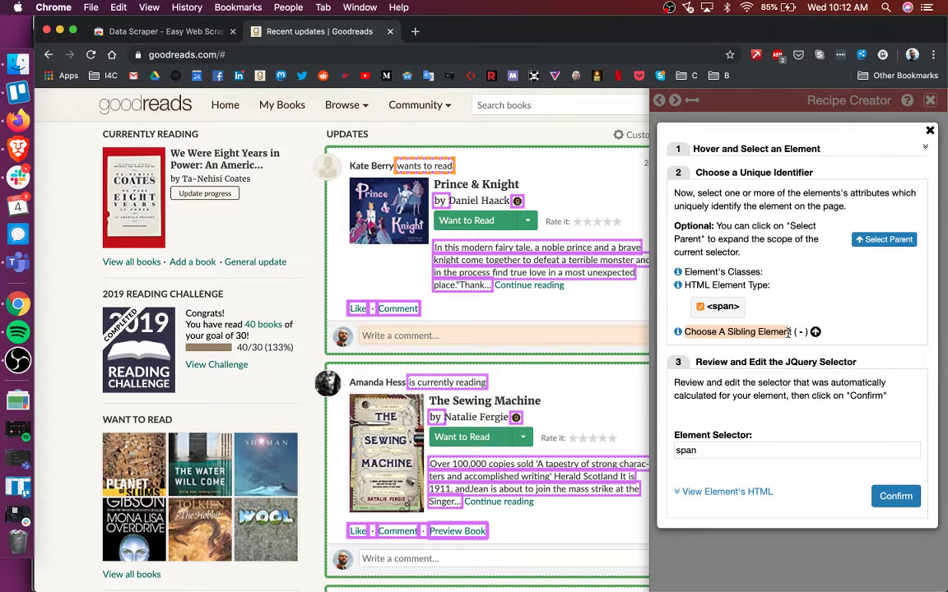
click(788, 333)
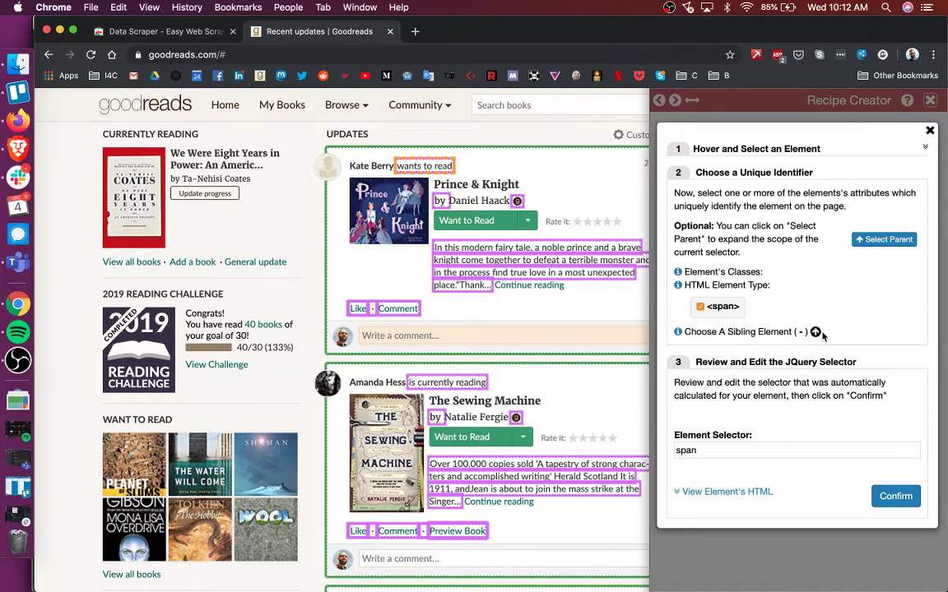
Step: Narrow the span selector to sibling element 0 and check the highlighted activity texts through the feed
click(816, 332)
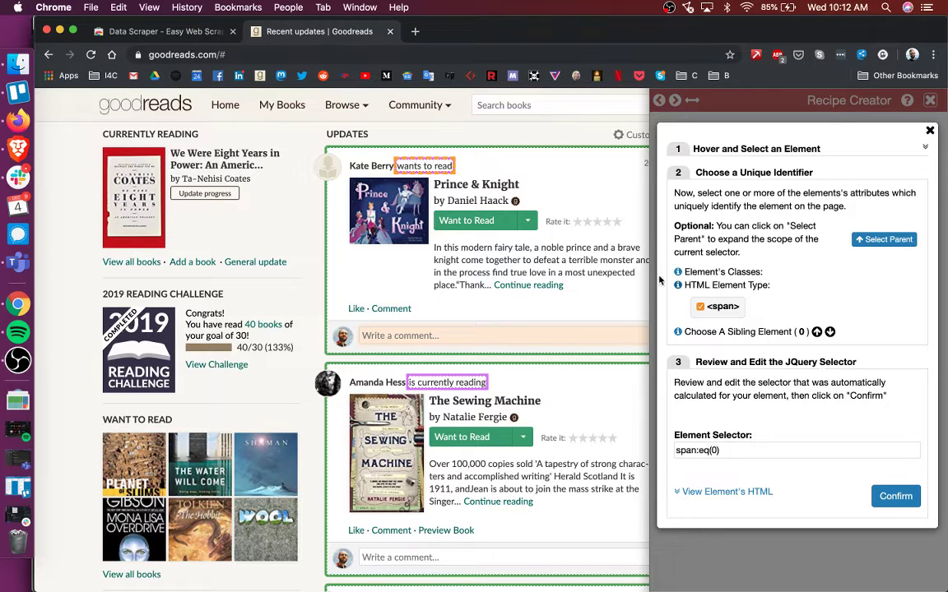
scroll(528, 357, down, 5)
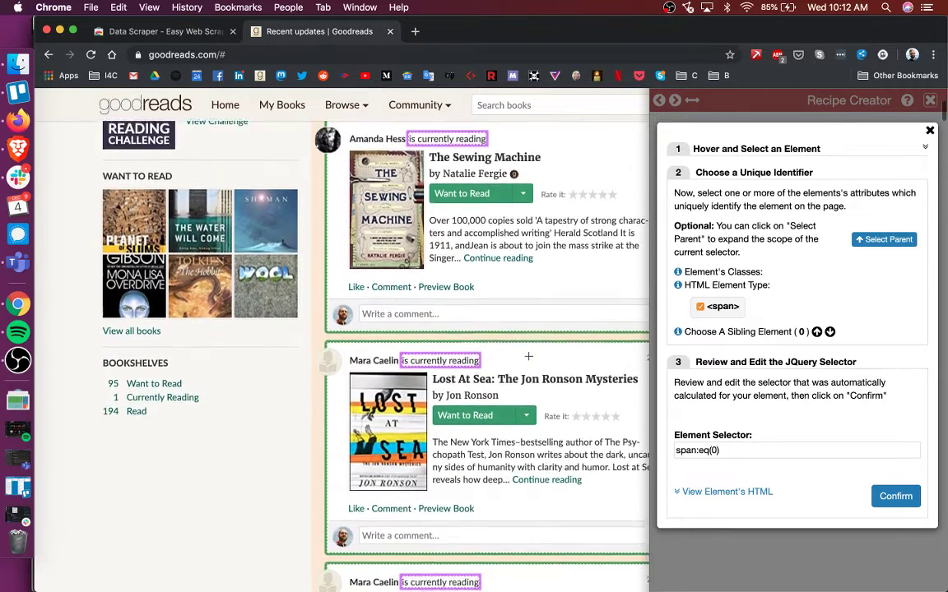
scroll(528, 356, down, 9)
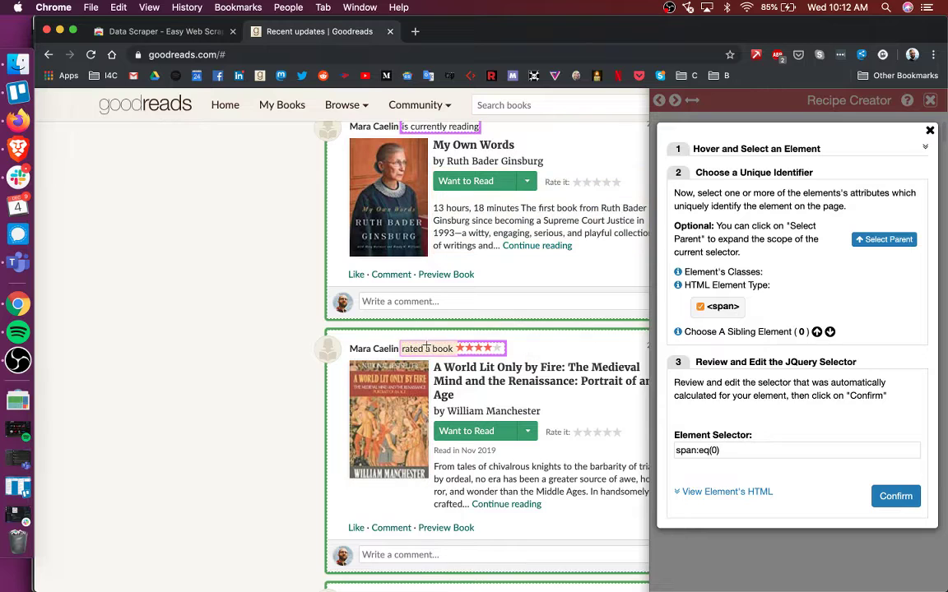
scroll(433, 347, down, 2)
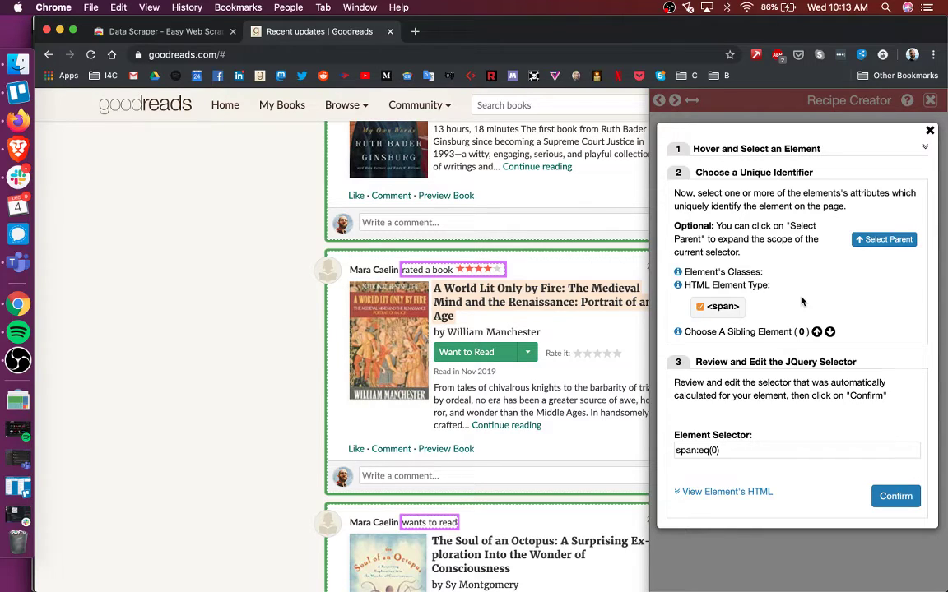
Step: Try sibling element 1 for the span selector, check its matches through the feed, and return to sibling element 0
click(816, 332)
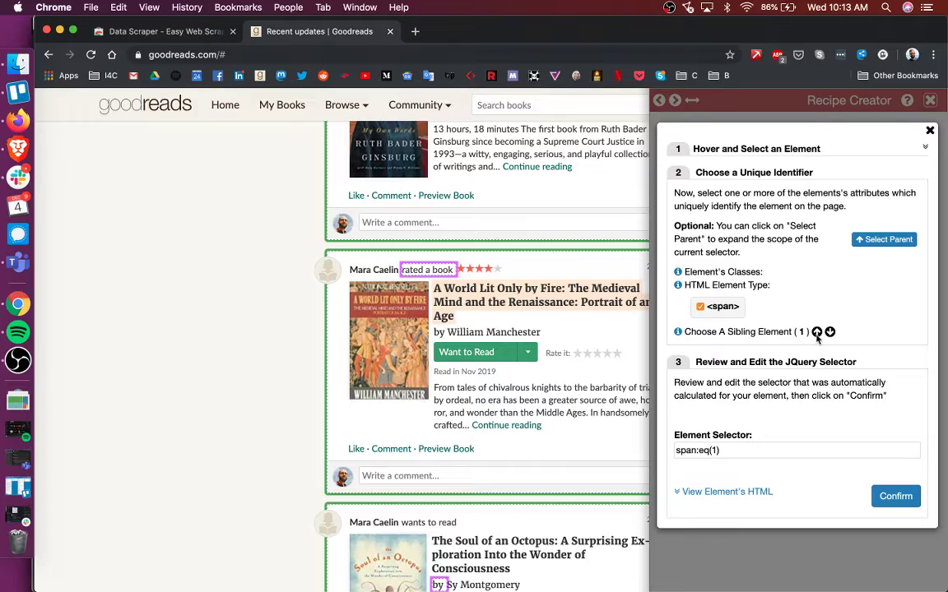
scroll(583, 400, down, 9)
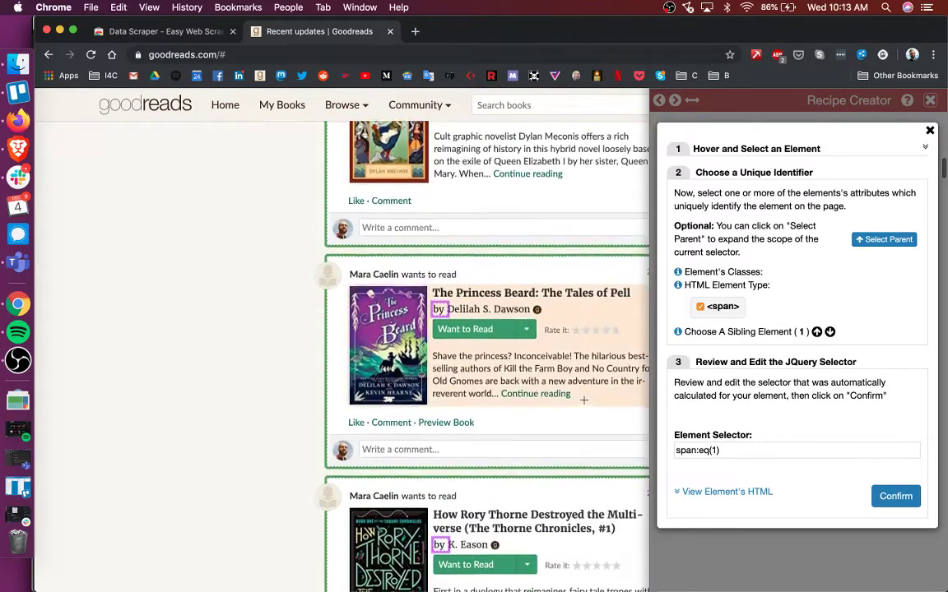
scroll(584, 400, down, 3)
scroll(584, 400, up, 10)
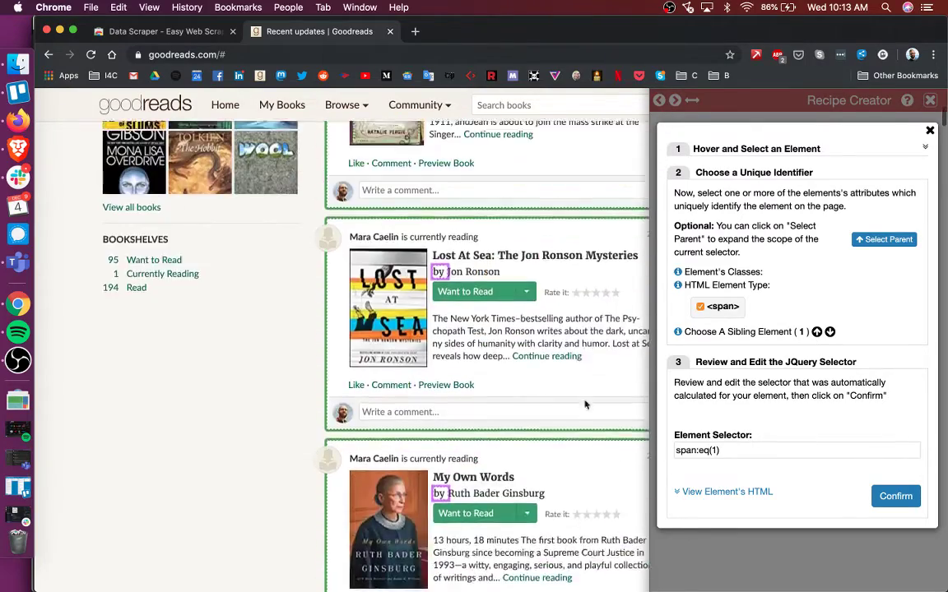
scroll(583, 400, up, 2)
scroll(583, 400, down, 6)
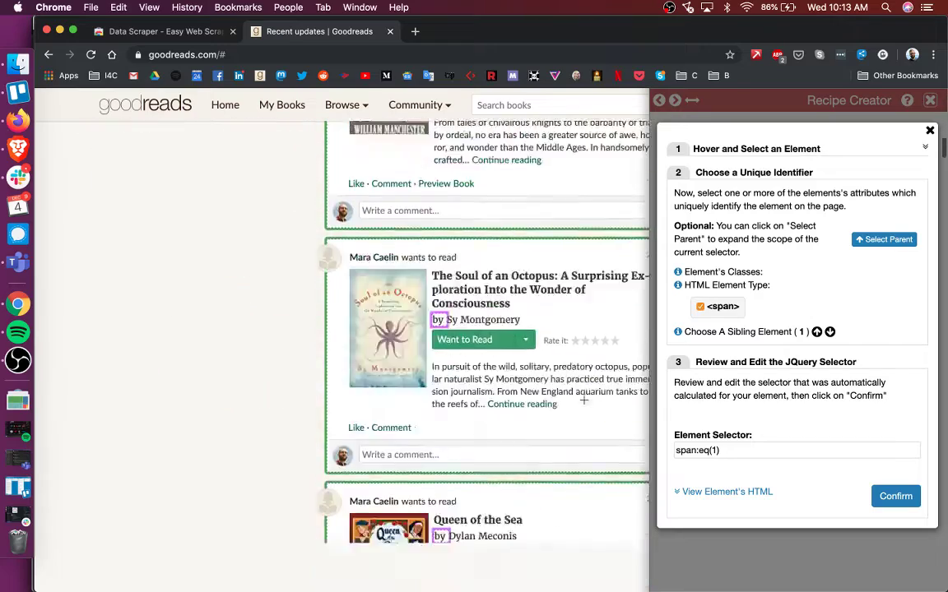
scroll(583, 400, down, 7)
scroll(583, 399, up, 3)
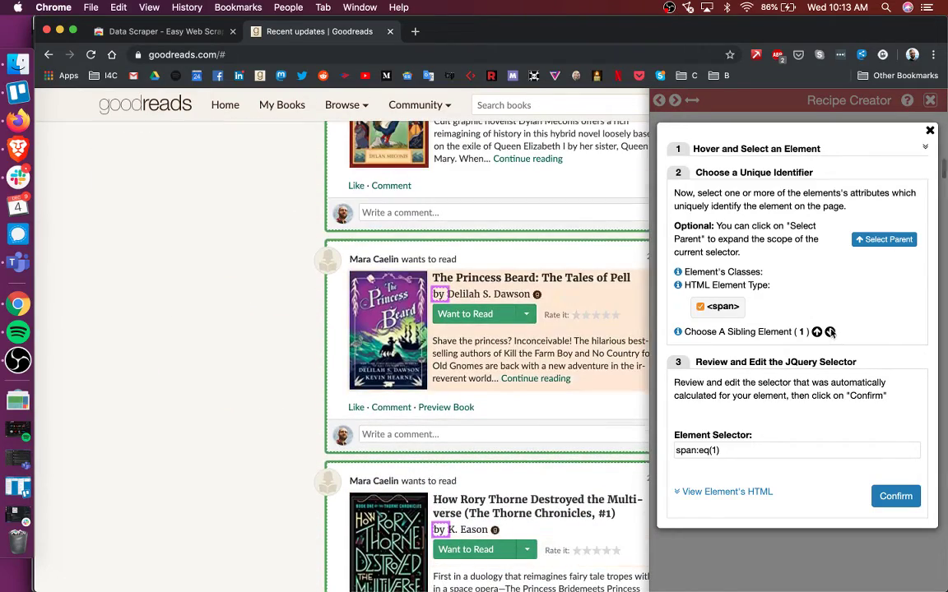
click(830, 331)
Step: Step up to the parent element to inspect its classes, recheck the feed matches and confirm the span:eq(0) selector
scroll(559, 272, up, 5)
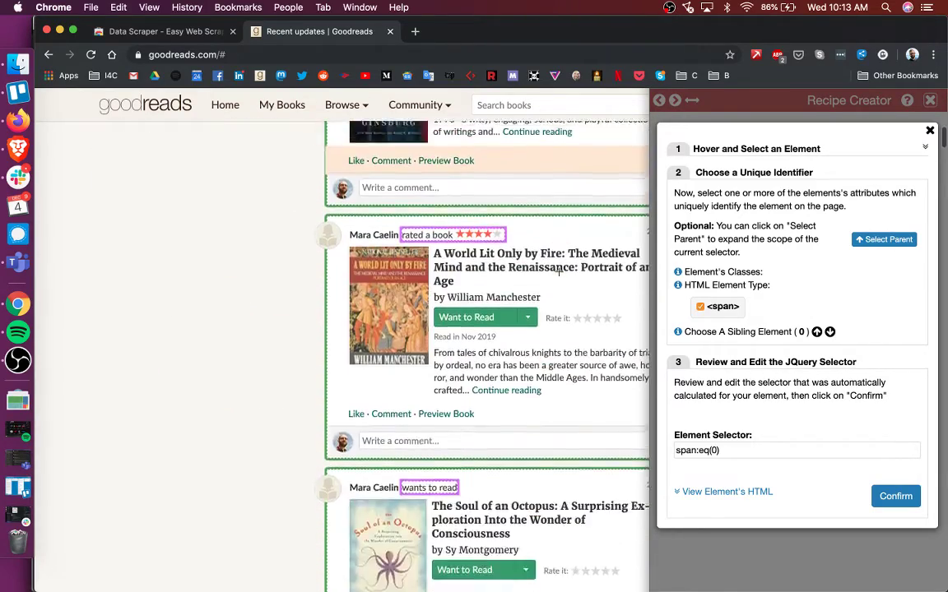
scroll(558, 271, up, 2)
click(876, 239)
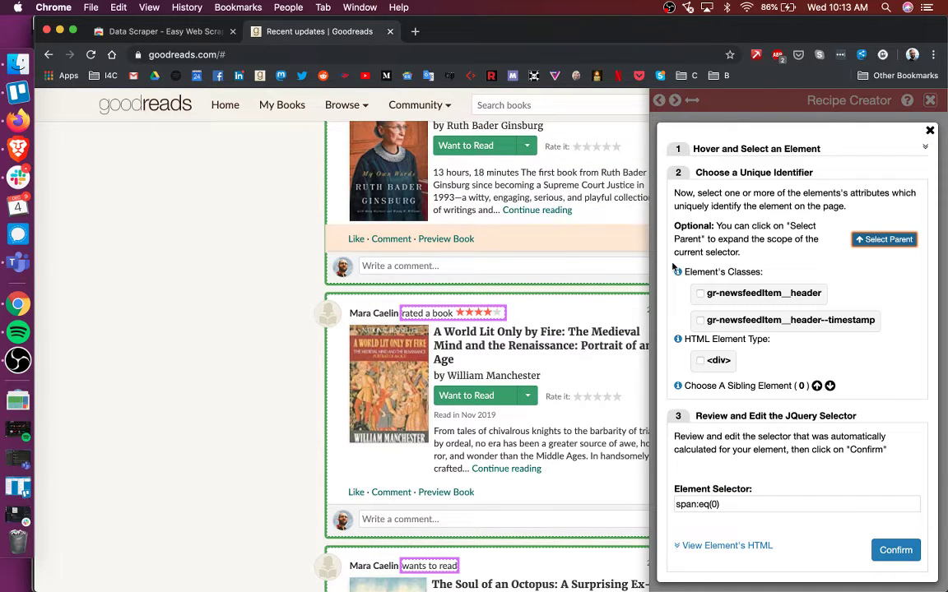
scroll(550, 219, up, 7)
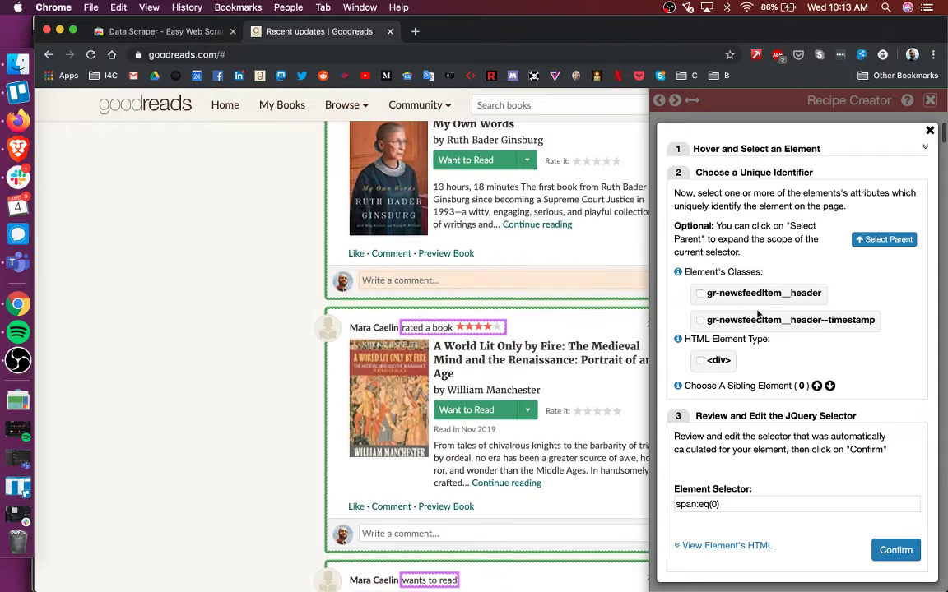
scroll(548, 218, up, 5)
scroll(545, 403, down, 10)
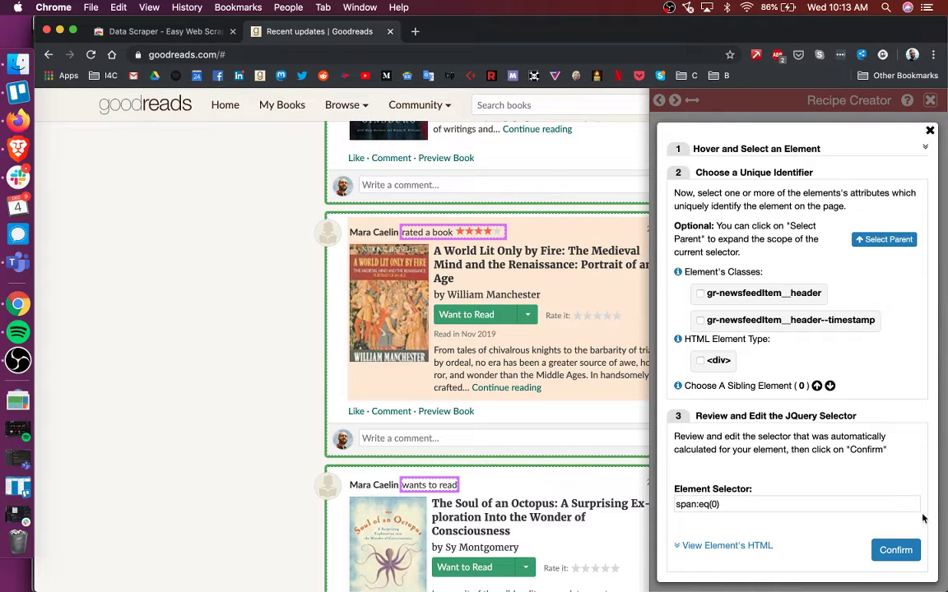
click(900, 551)
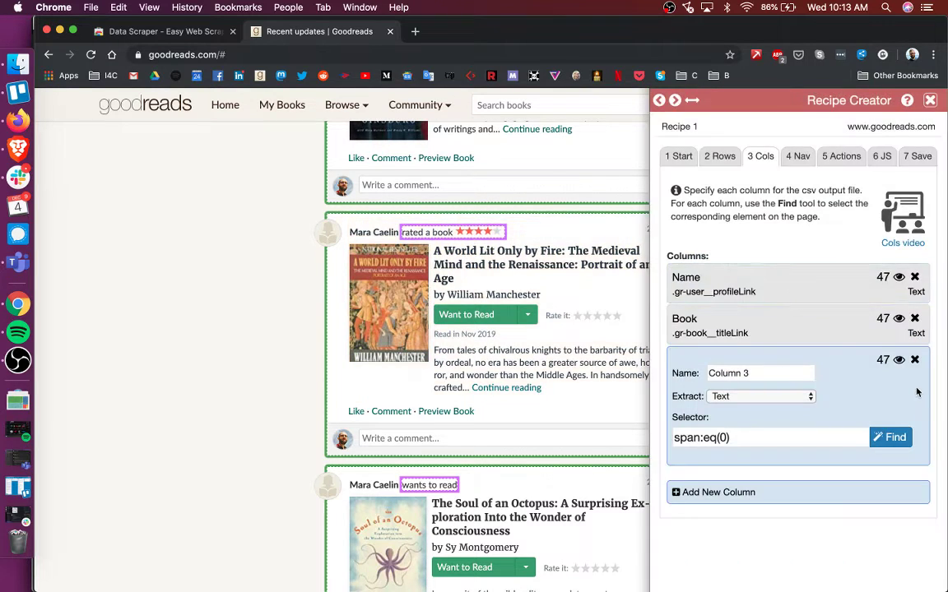
Step: Preview the third column's extracted data, examine the different activity texts in the list, and close the preview
click(899, 360)
scroll(829, 360, down, 3)
scroll(829, 360, down, 3)
scroll(829, 360, up, 5)
scroll(829, 359, up, 2)
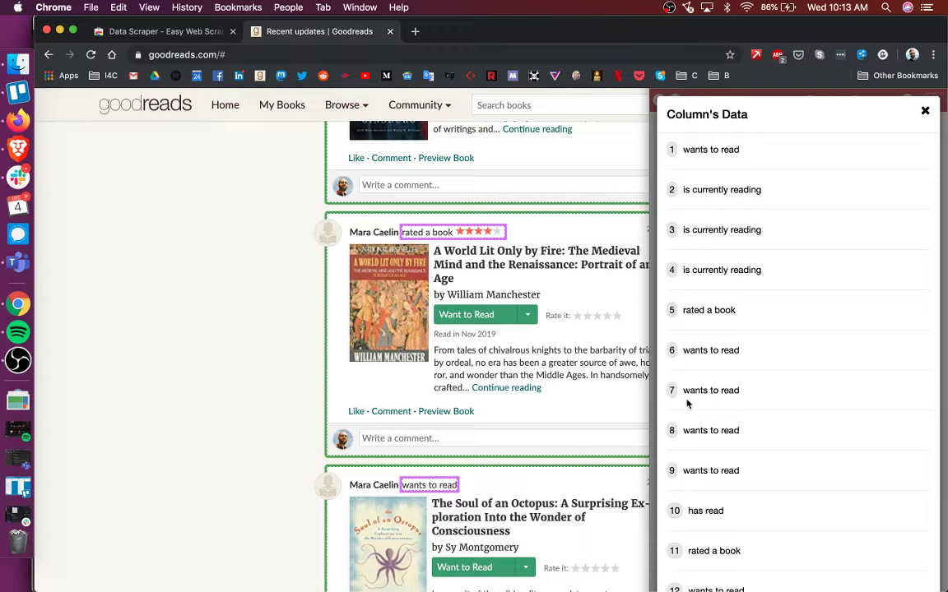
drag(686, 401, 744, 389)
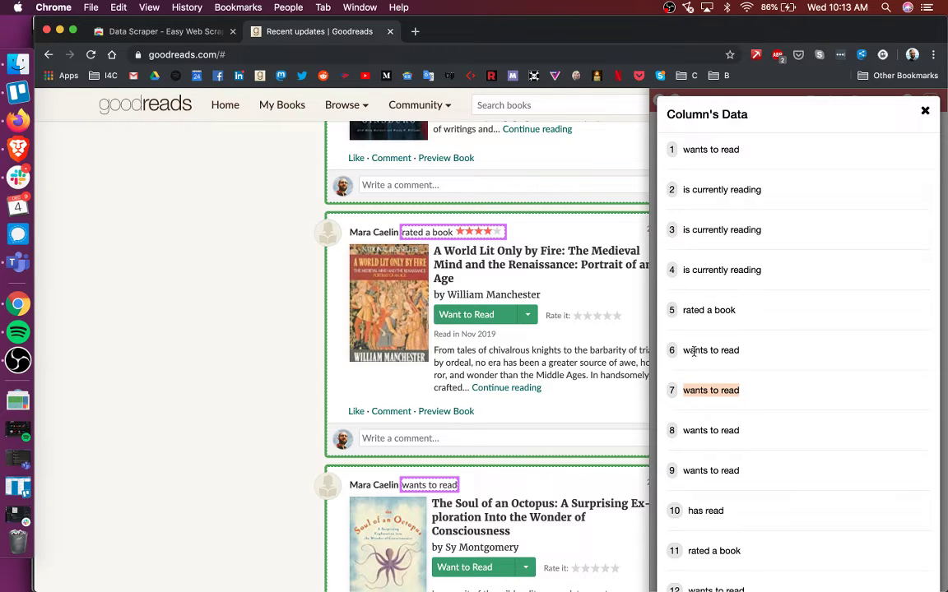
drag(682, 349, 730, 348)
drag(692, 270, 775, 279)
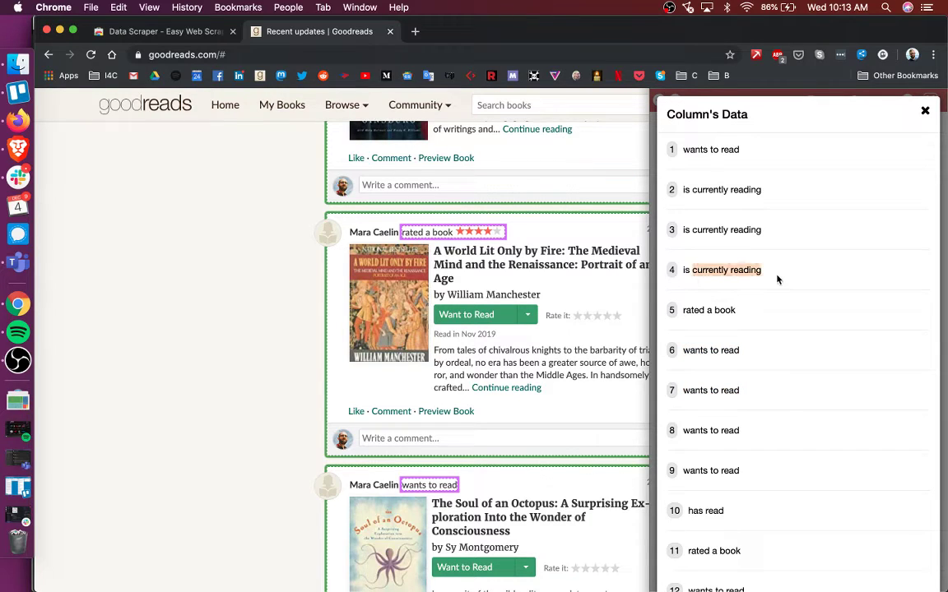
drag(679, 311, 746, 319)
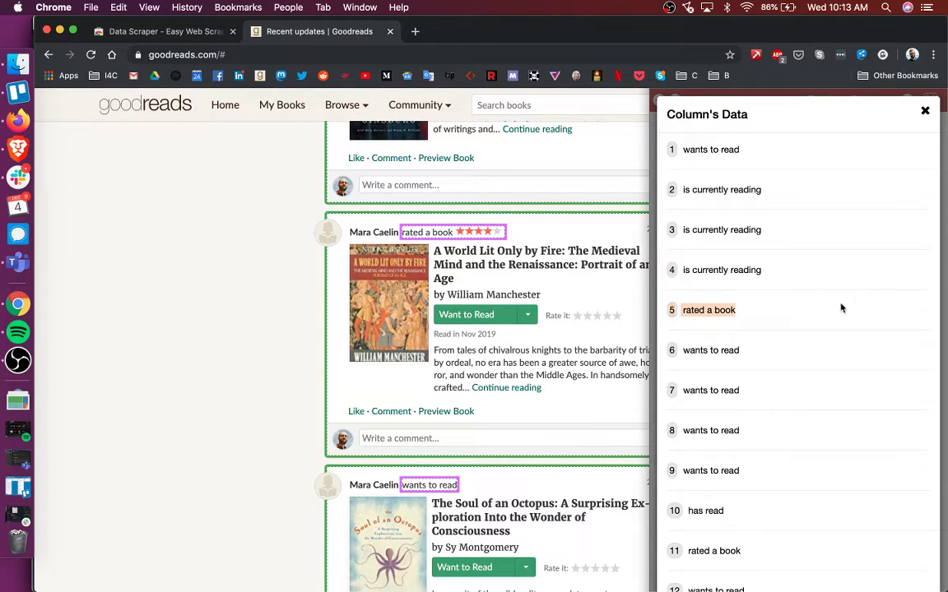
click(738, 317)
click(925, 110)
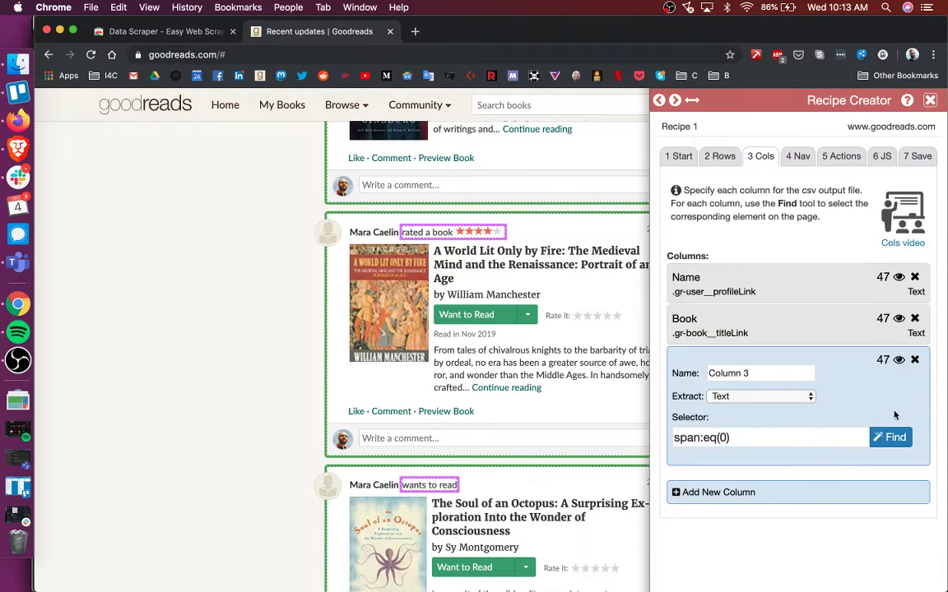
Step: Rename the third column to Action
triple_click(766, 375)
text(Actio)
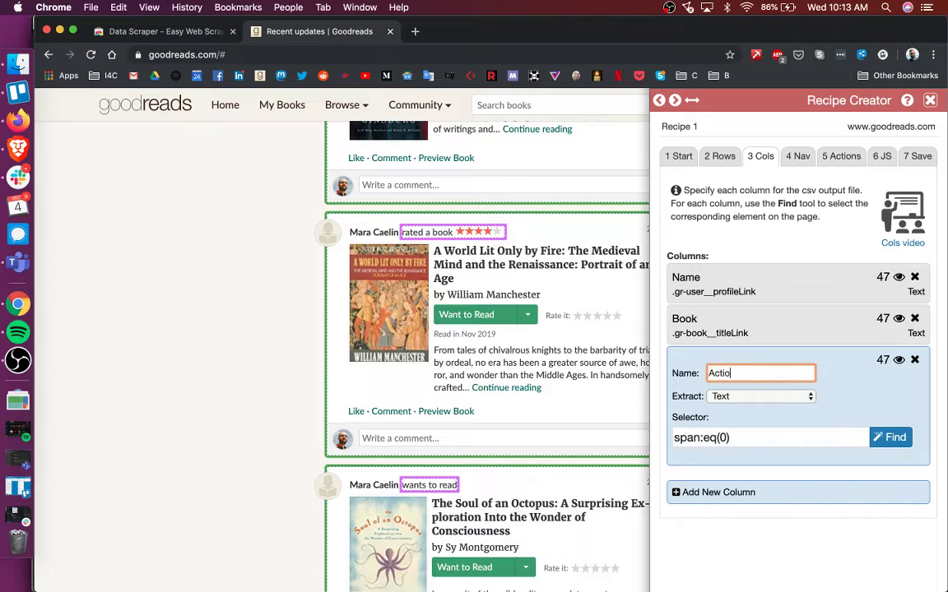
text(n)
Step: Add a fourth column named Book Image and set it to extract the Image URL
click(718, 492)
triple_click(737, 413)
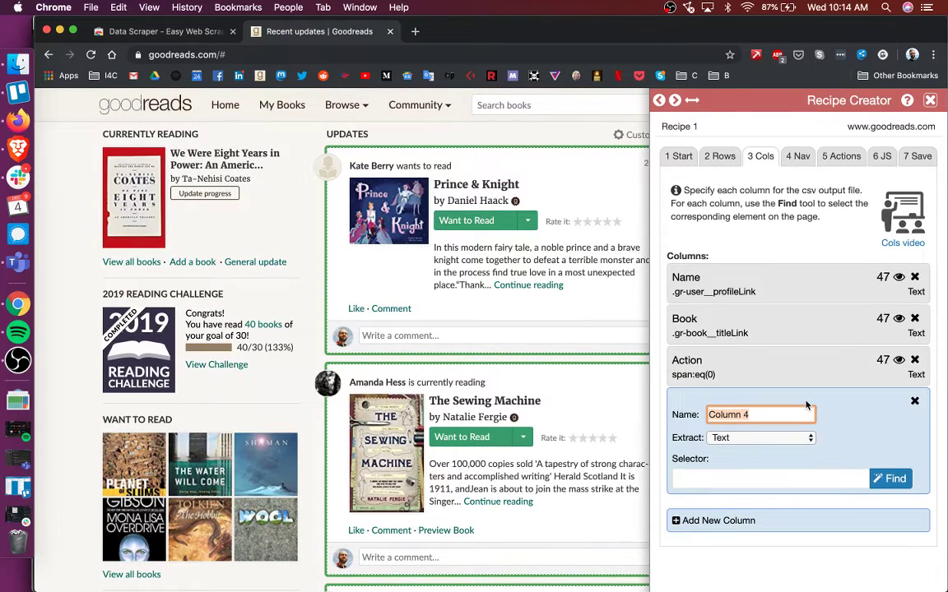
text(Book Image)
click(749, 438)
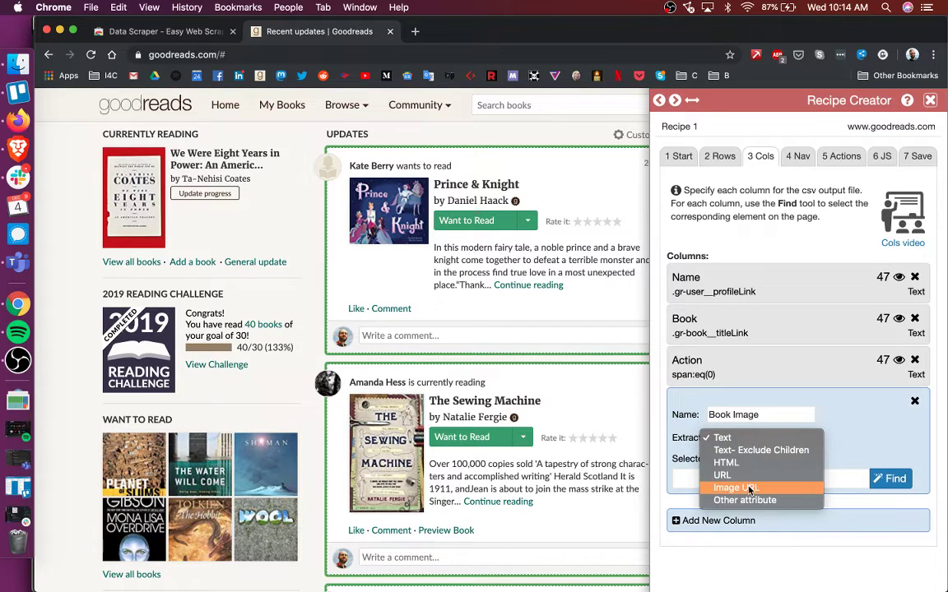
click(748, 488)
Step: Pick the first update's book cover as the Book Image element and confirm its gr-book__image--large class as the selector
click(890, 479)
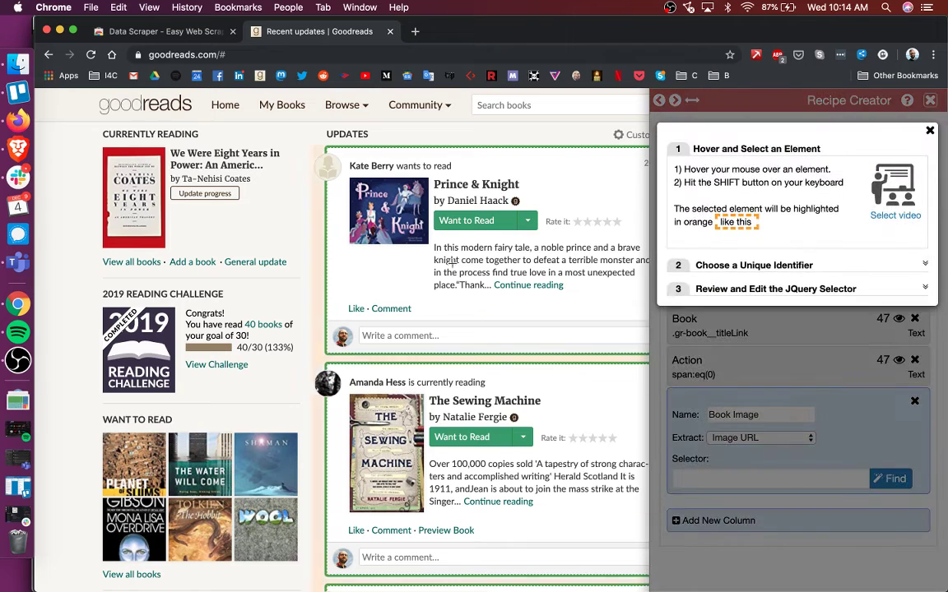
key(shift)
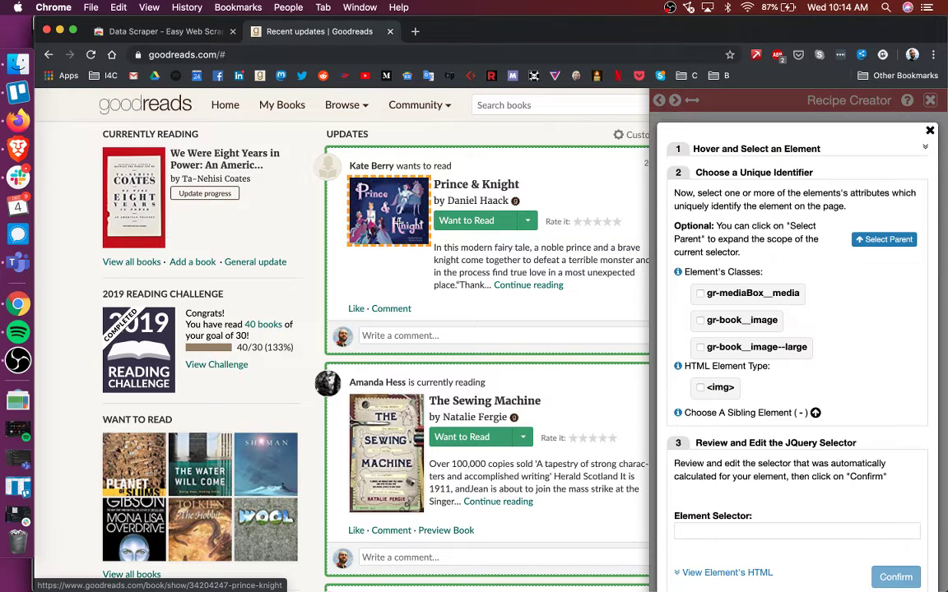
click(706, 320)
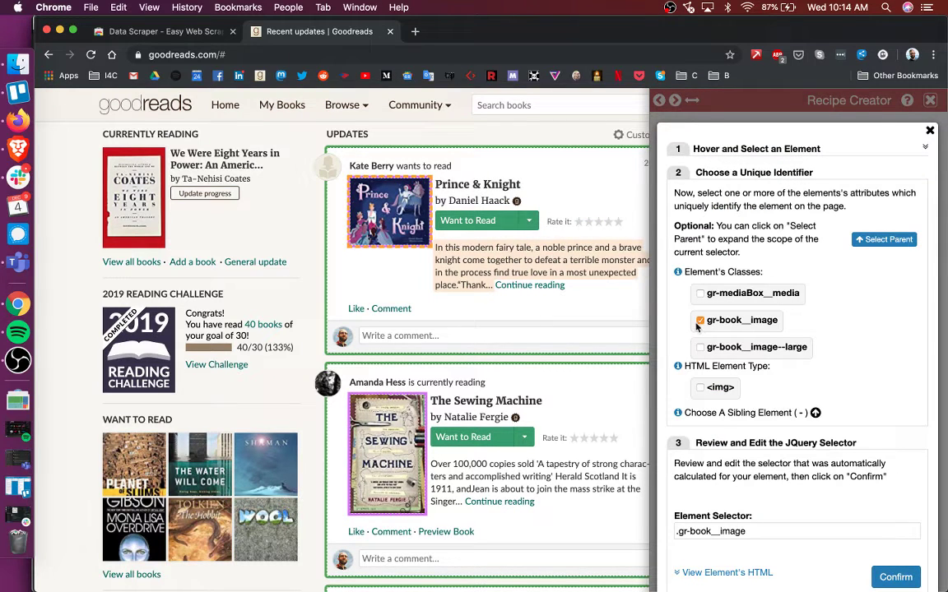
click(699, 321)
click(700, 347)
click(895, 577)
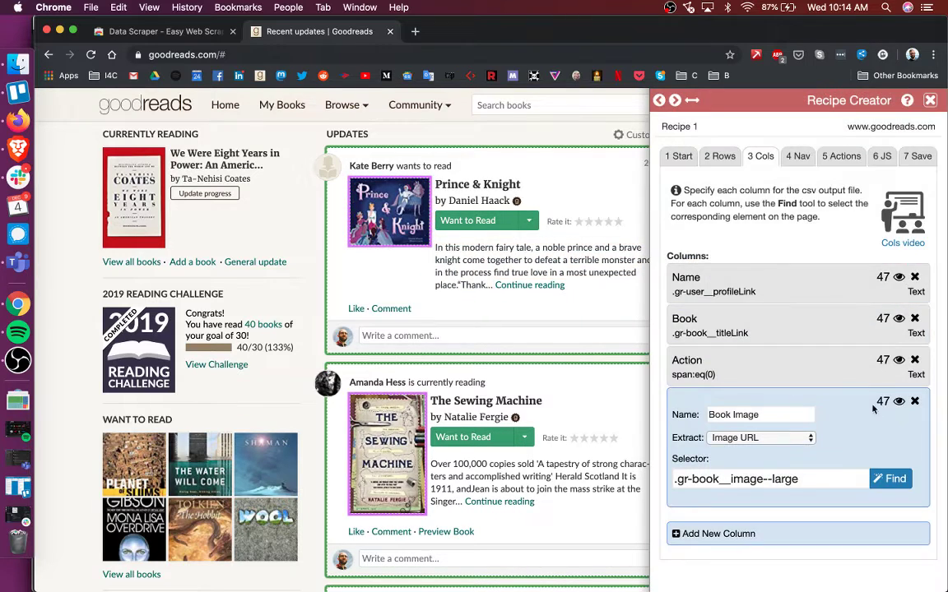
Step: Preview the Book Image column's extracted image links and close the preview
click(899, 401)
scroll(847, 364, down, 4)
scroll(847, 364, up, 4)
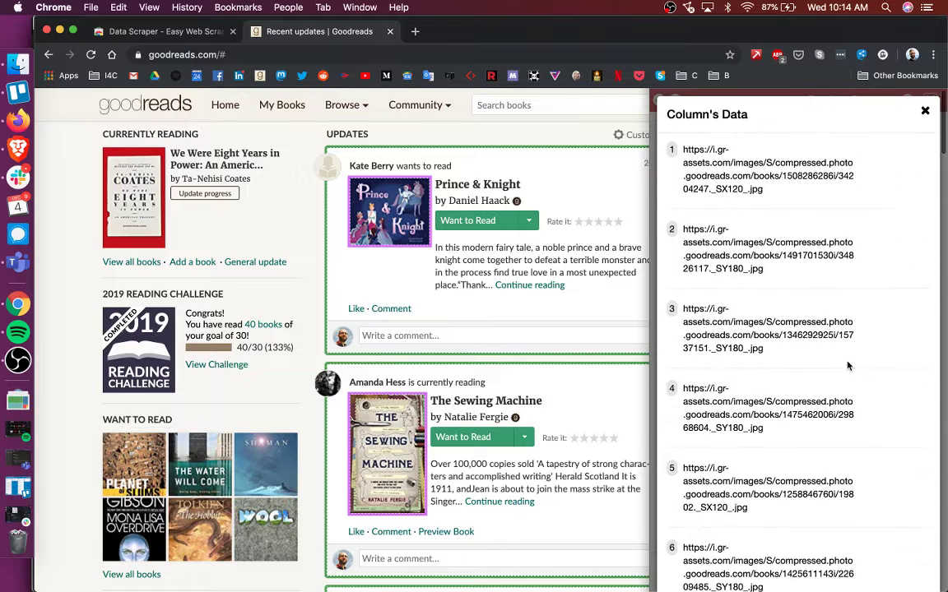
click(925, 109)
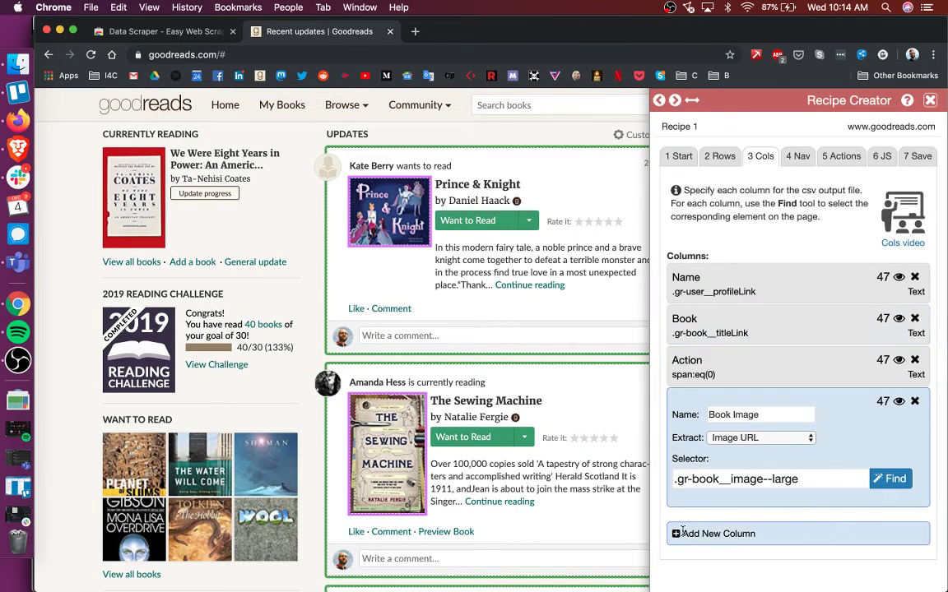
Step: Add a fifth column named Book URL and set it to extract the URL
click(681, 533)
click(746, 459)
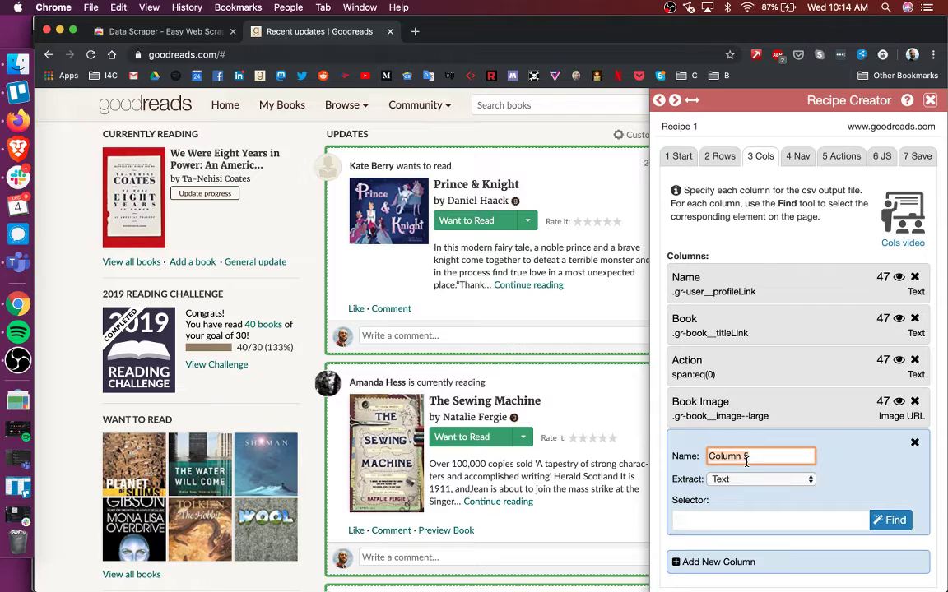
text(URL)
click(736, 479)
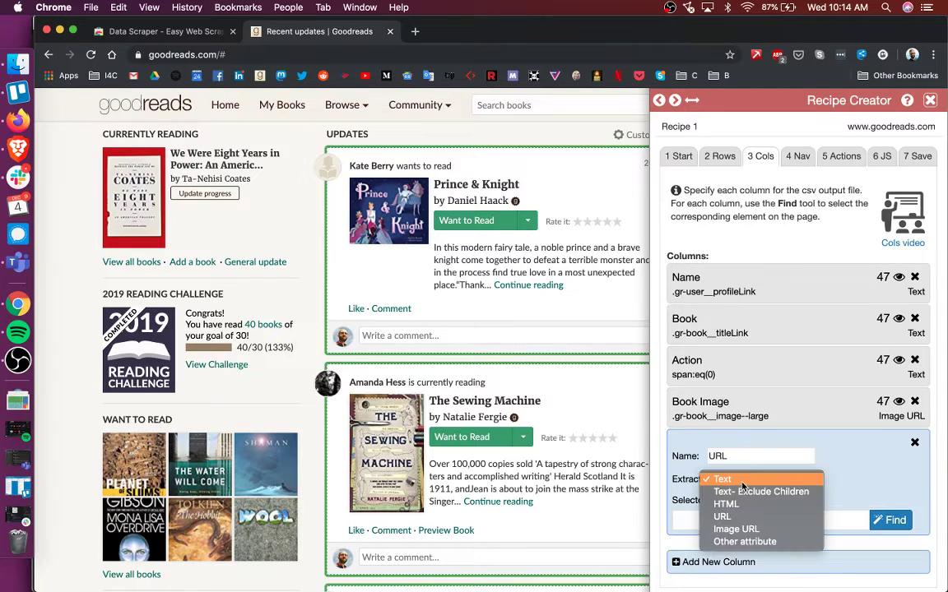
click(724, 456)
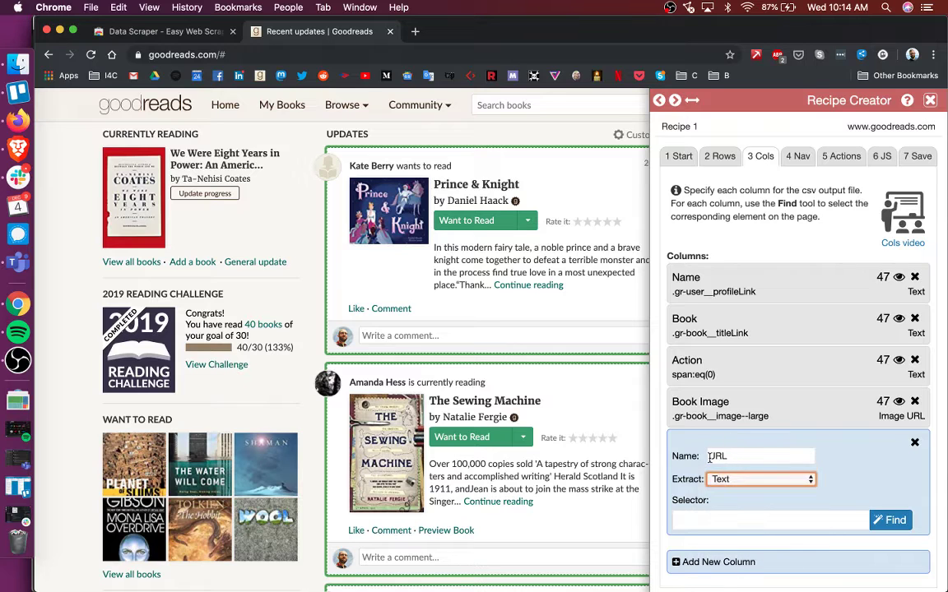
click(724, 456)
text(Book)
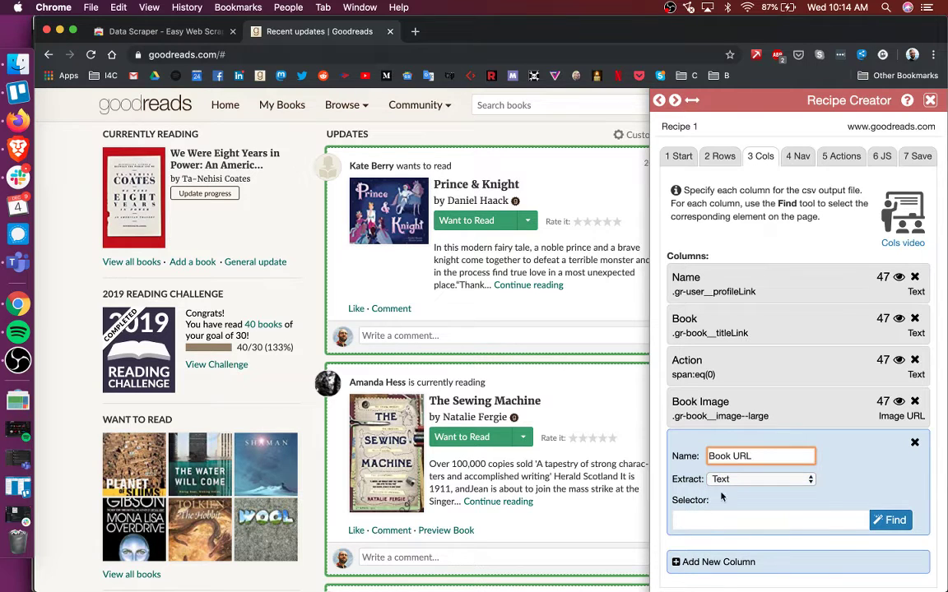
click(730, 480)
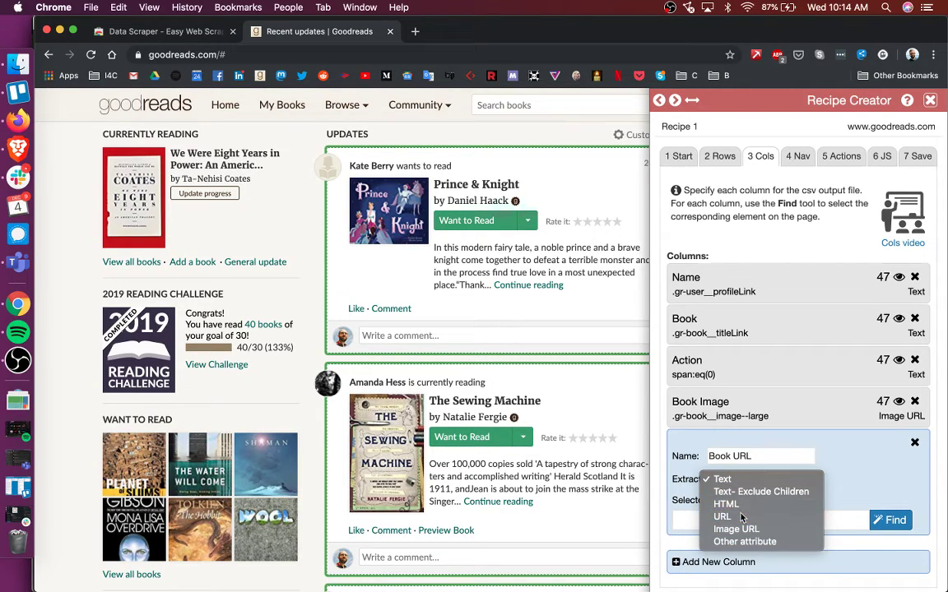
click(741, 517)
Step: Pick the first book title as the Book URL element, check the feed matches and confirm the gr-book__titleLink class as selector
click(891, 520)
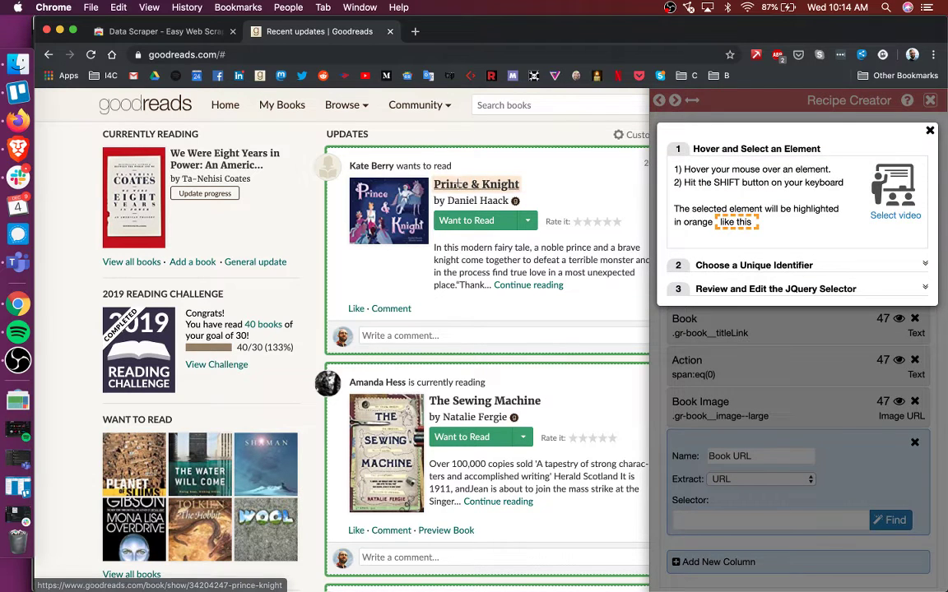
key(shift)
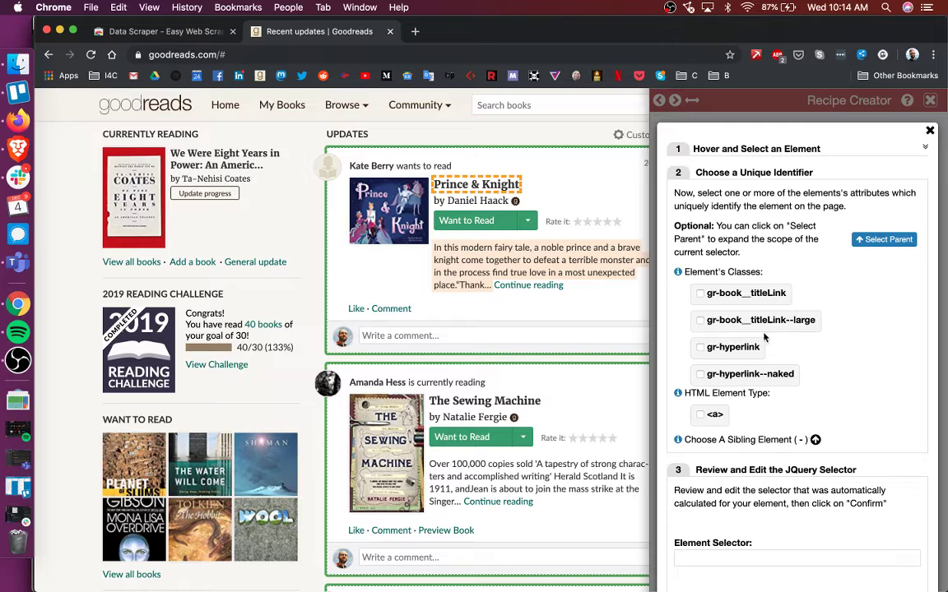
click(700, 347)
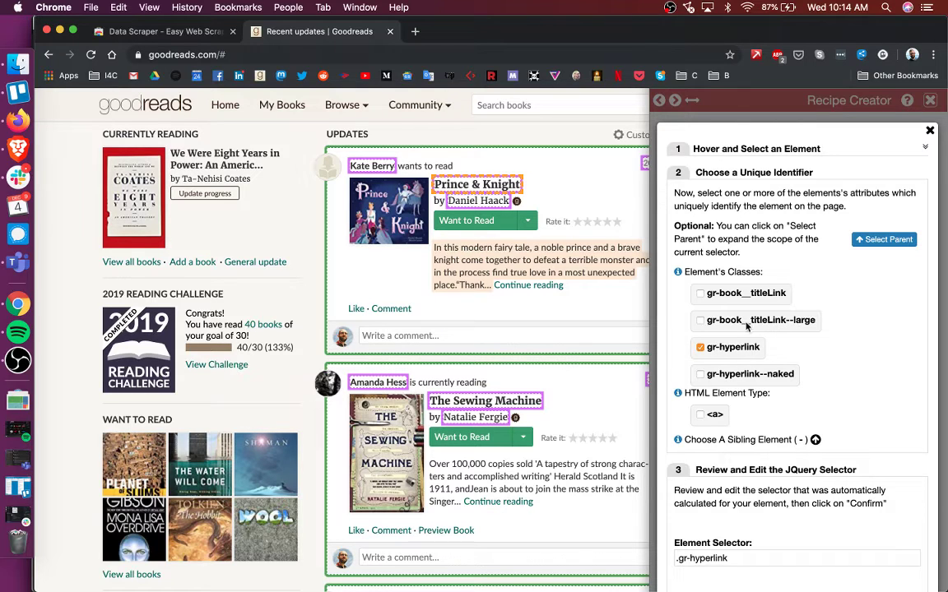
click(700, 347)
click(700, 293)
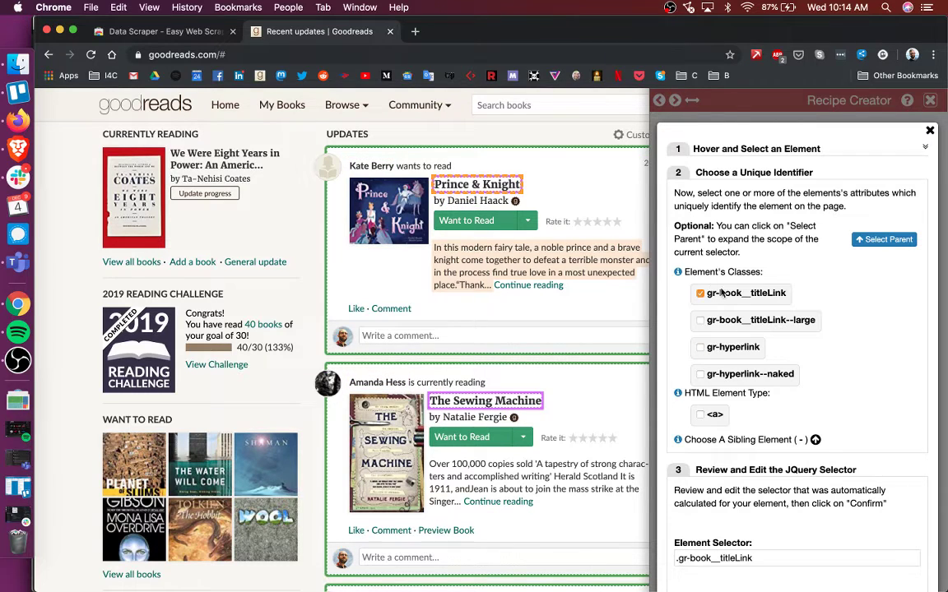
scroll(550, 354, down, 10)
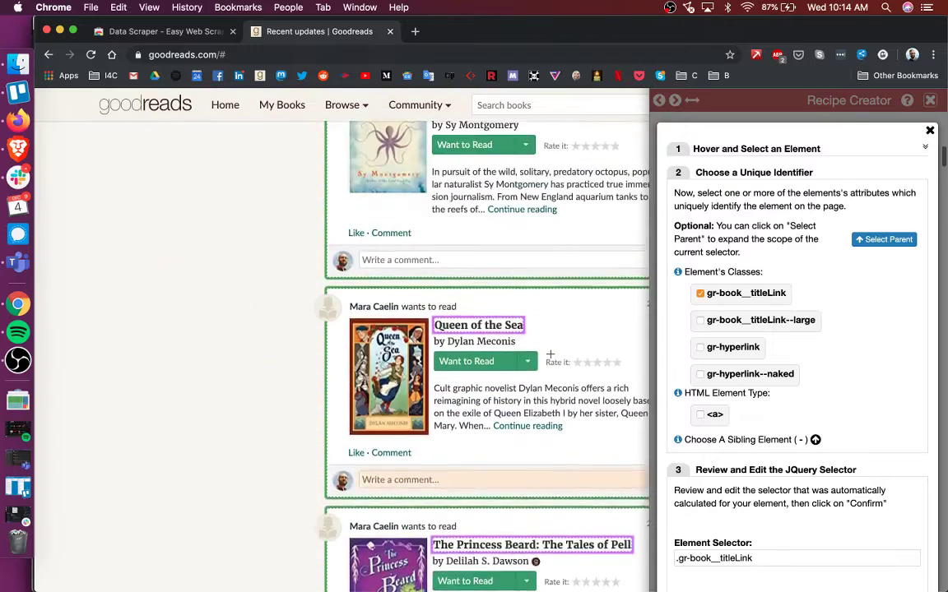
scroll(549, 353, up, 3)
scroll(790, 390, down, 3)
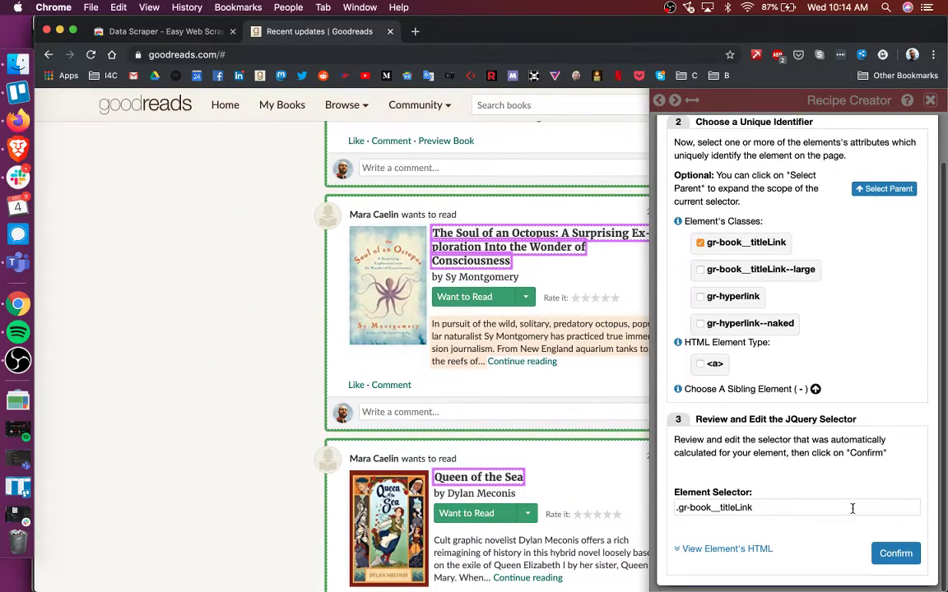
click(894, 552)
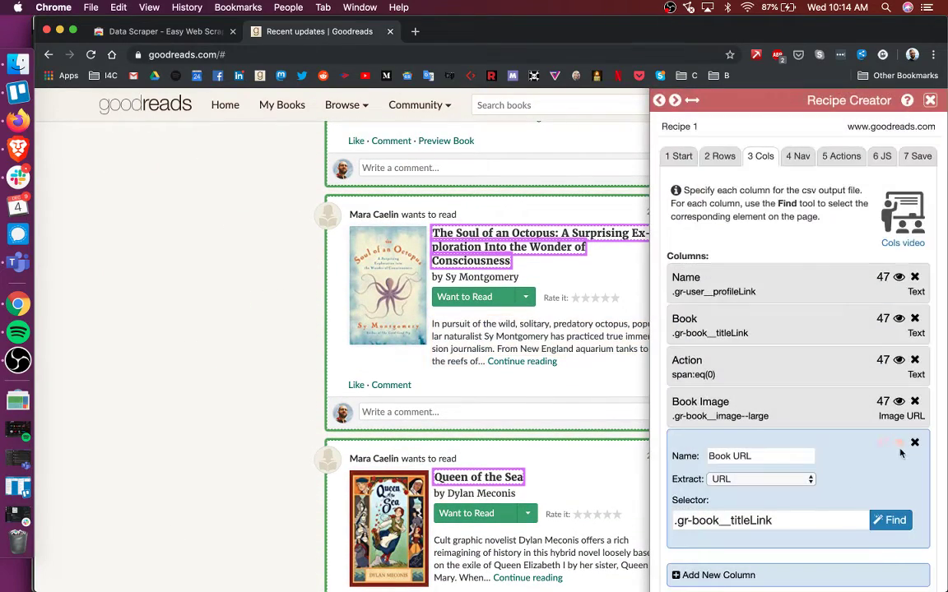
Step: Preview the Book URL column's extracted links through the list and close the preview
click(899, 443)
scroll(854, 380, down, 6)
scroll(854, 387, down, 10)
scroll(852, 362, up, 15)
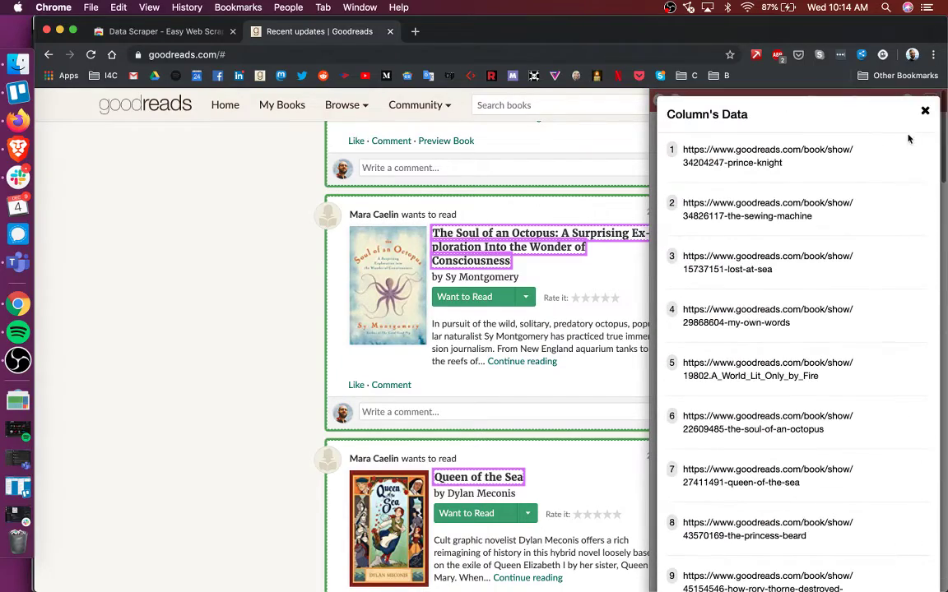
click(924, 105)
Step: Examine how the feed loads further updates, read the recipe's navigation instructions, and open and dismiss the next-page element finder
scroll(610, 343, down, 20)
scroll(611, 343, down, 20)
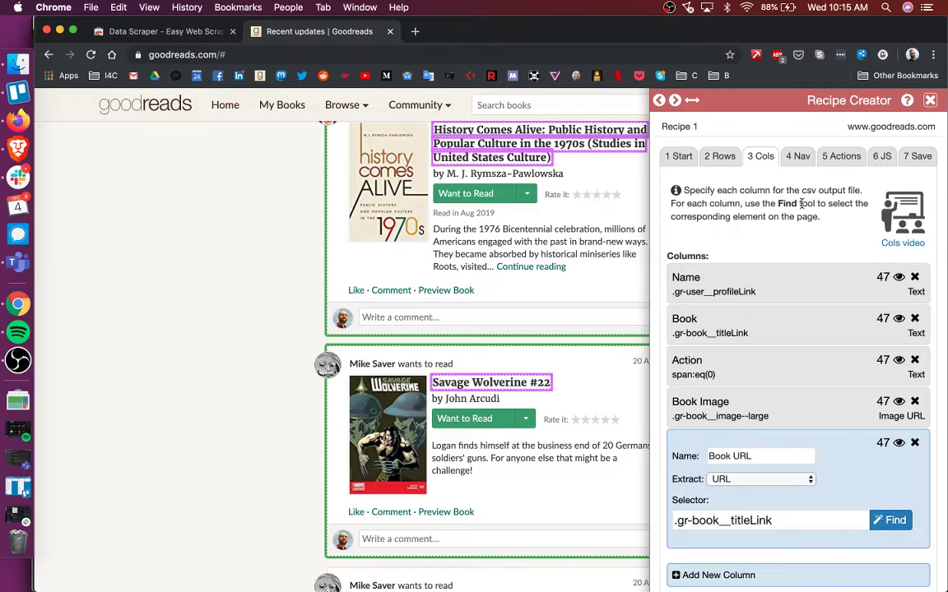
scroll(620, 427, down, 5)
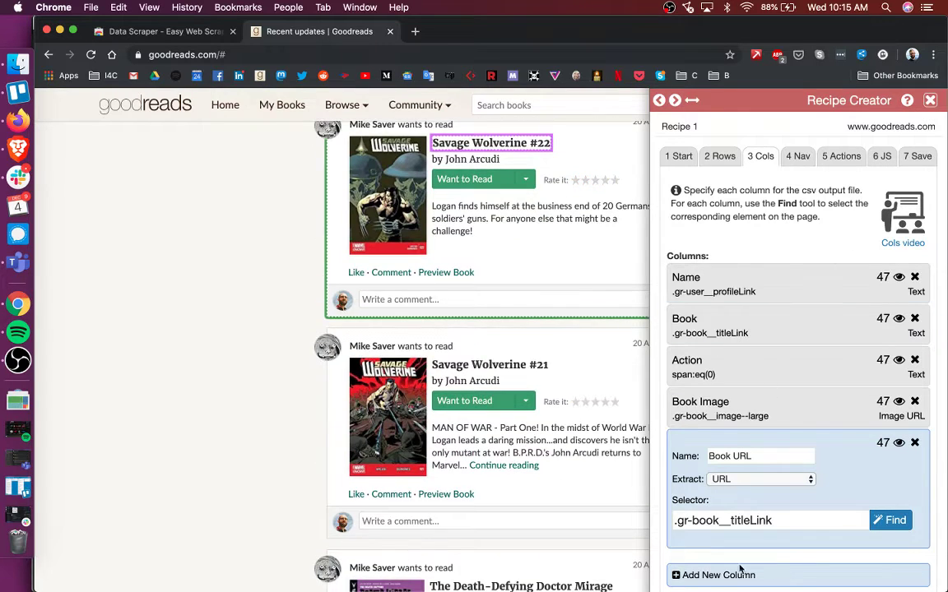
click(798, 157)
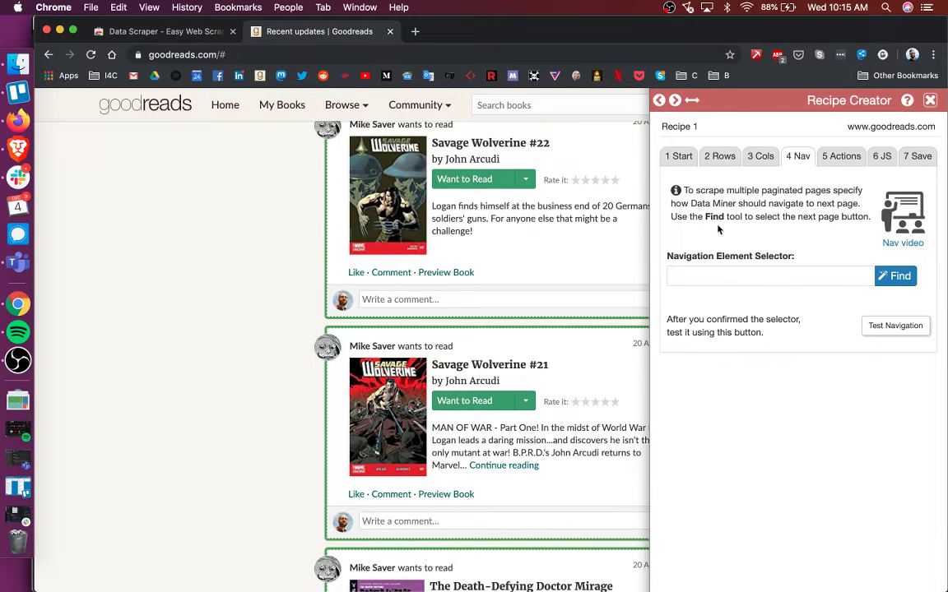
drag(691, 187, 809, 232)
click(809, 232)
scroll(809, 232, up, 10)
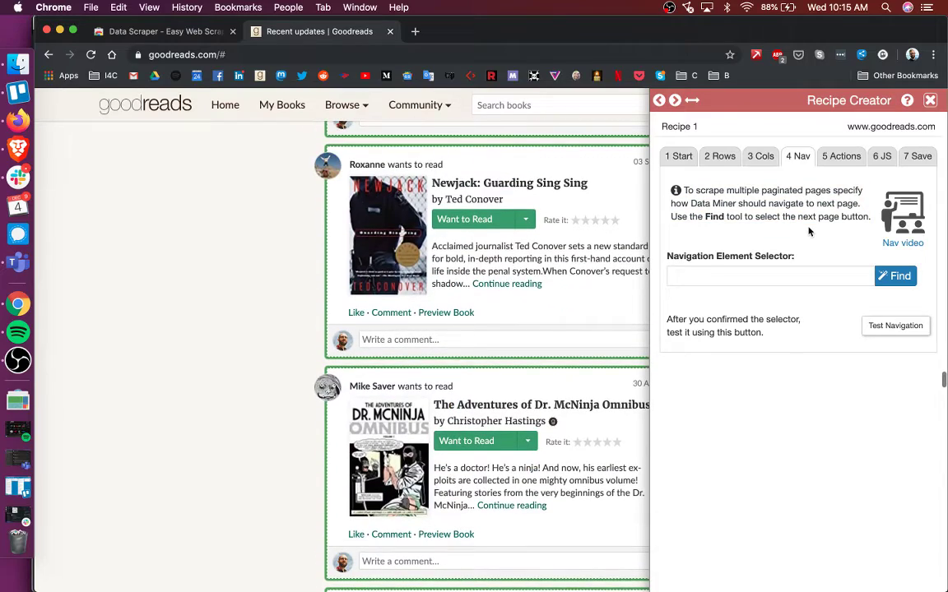
scroll(809, 232, up, 10)
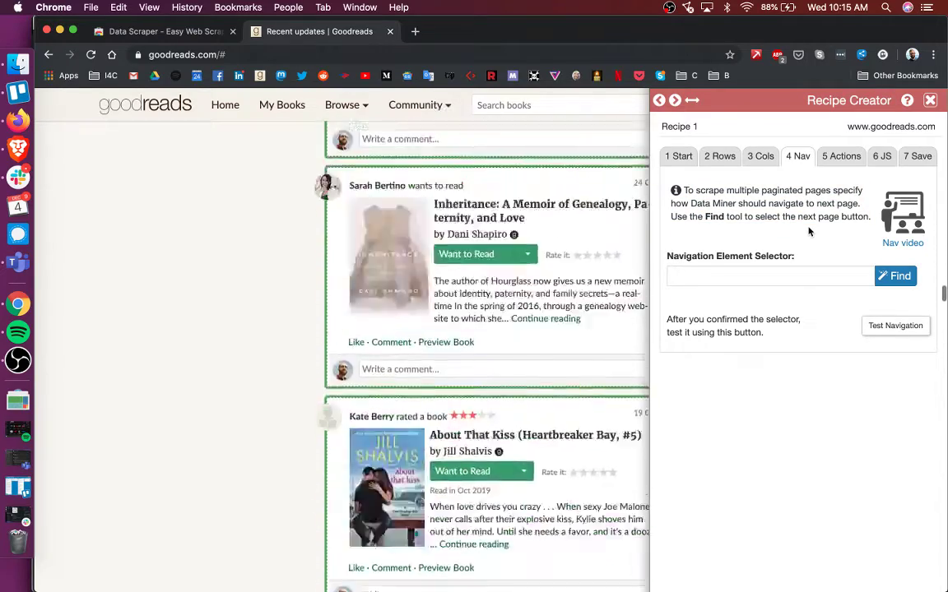
scroll(809, 232, up, 10)
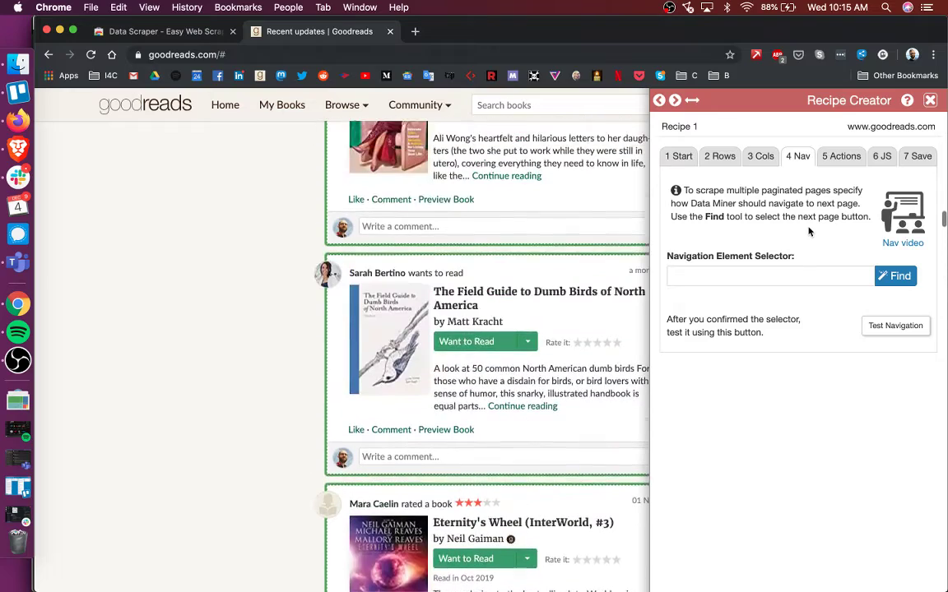
scroll(809, 232, up, 10)
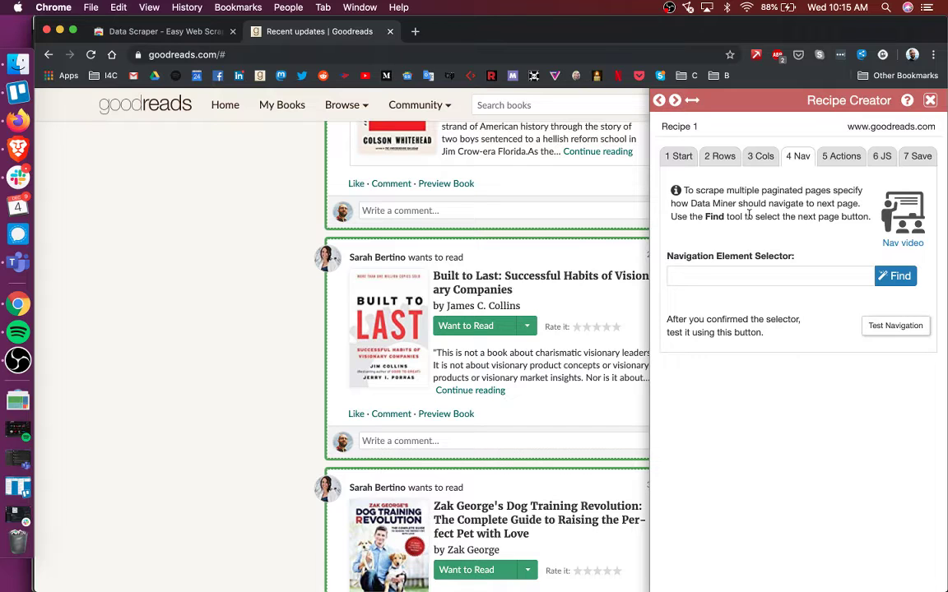
click(897, 278)
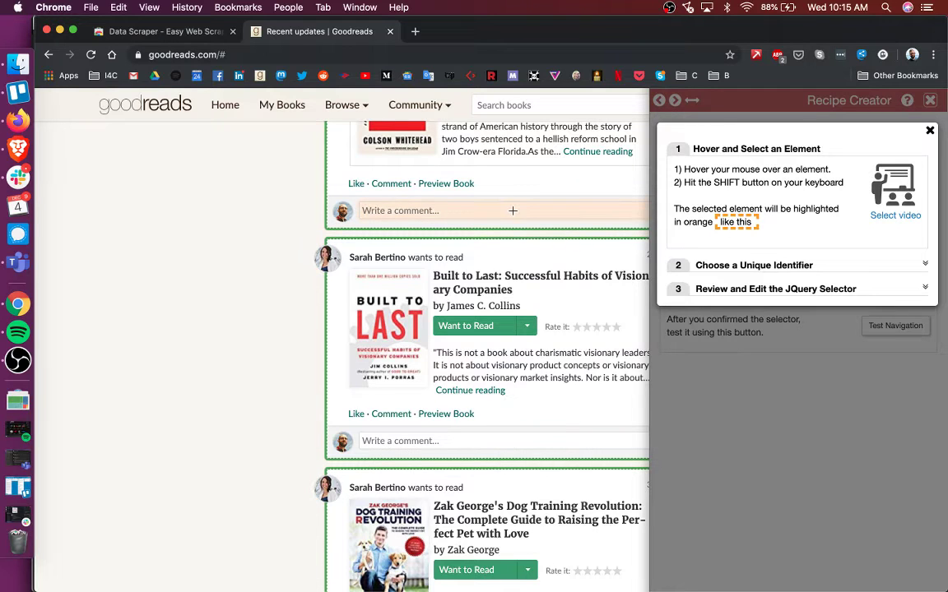
key(Escape)
Step: Add the pre-scrape Scroll to Page End action with a 3-second wait time to the recipe
click(839, 156)
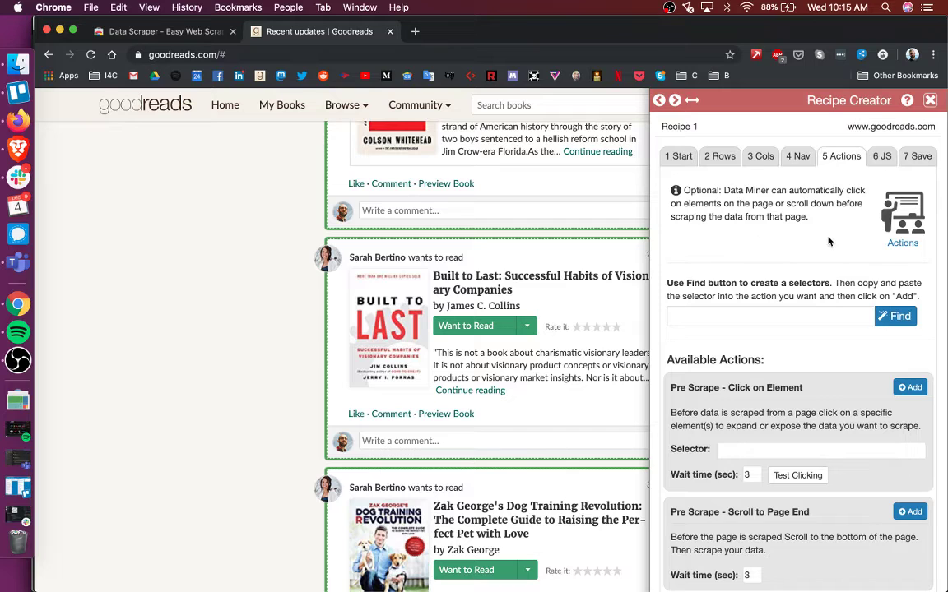
scroll(822, 247, down, 3)
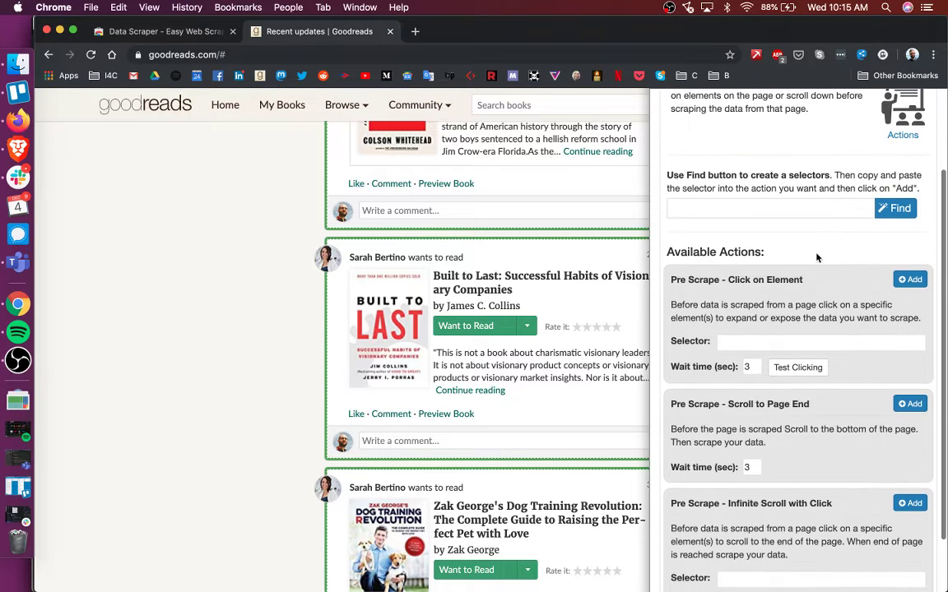
click(910, 384)
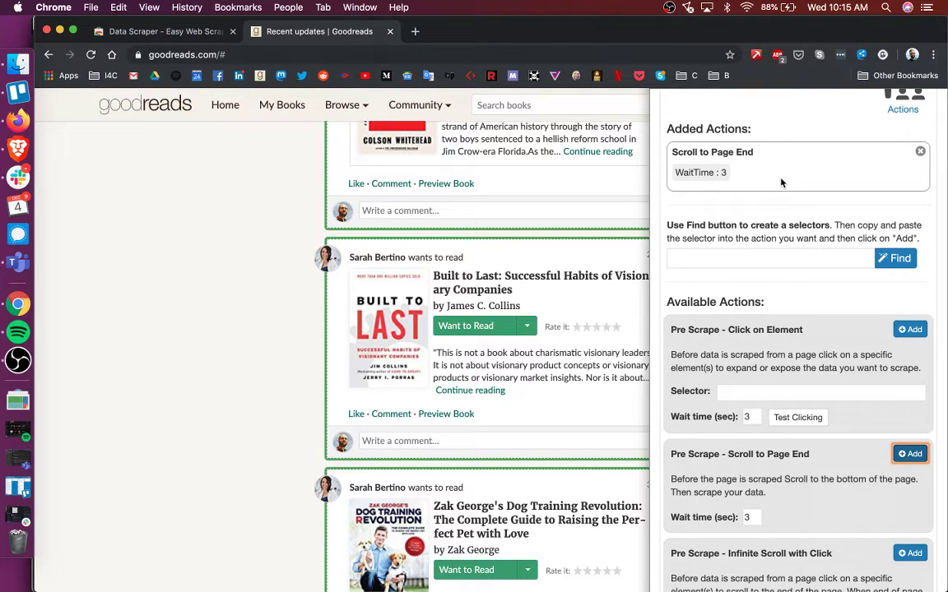
Step: Review the added scroll action and scroll past the end of the updates feed to check how more updates load
scroll(782, 183, up, 3)
scroll(580, 351, down, 5)
scroll(580, 351, down, 15)
scroll(580, 352, down, 10)
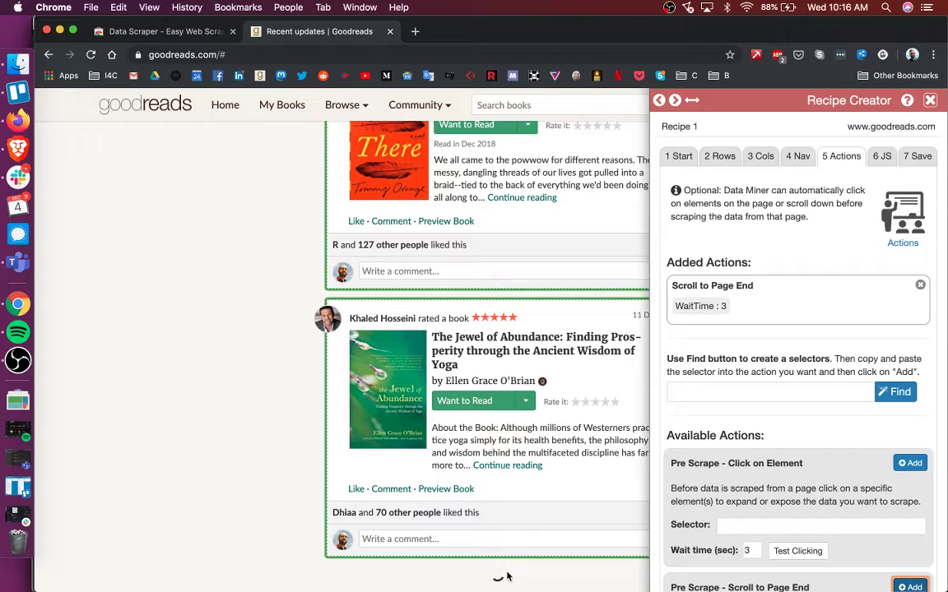
scroll(508, 576, down, 3)
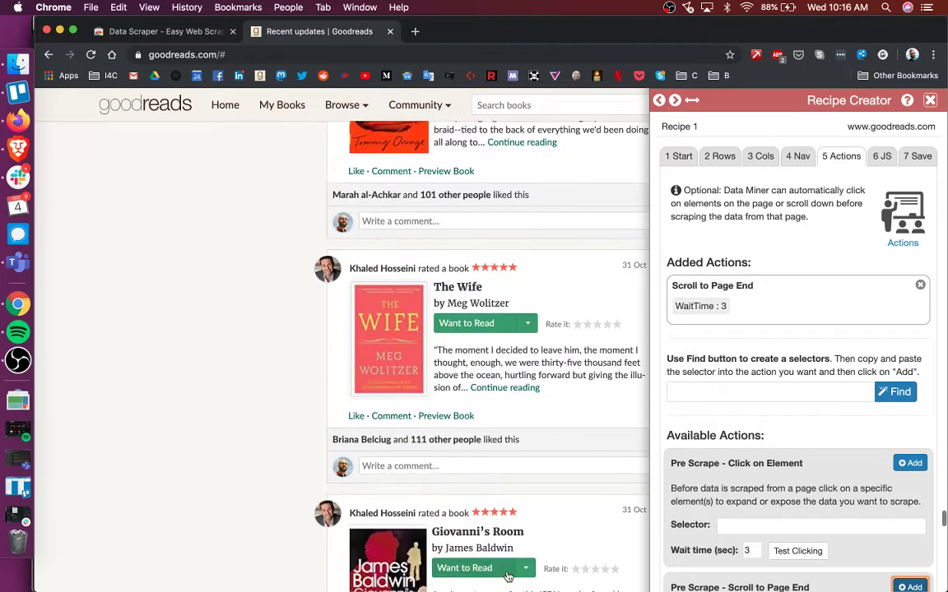
Step: Check the optional JavaScript settings, name the recipe "Goodreads Book Scrape" and save it
click(880, 155)
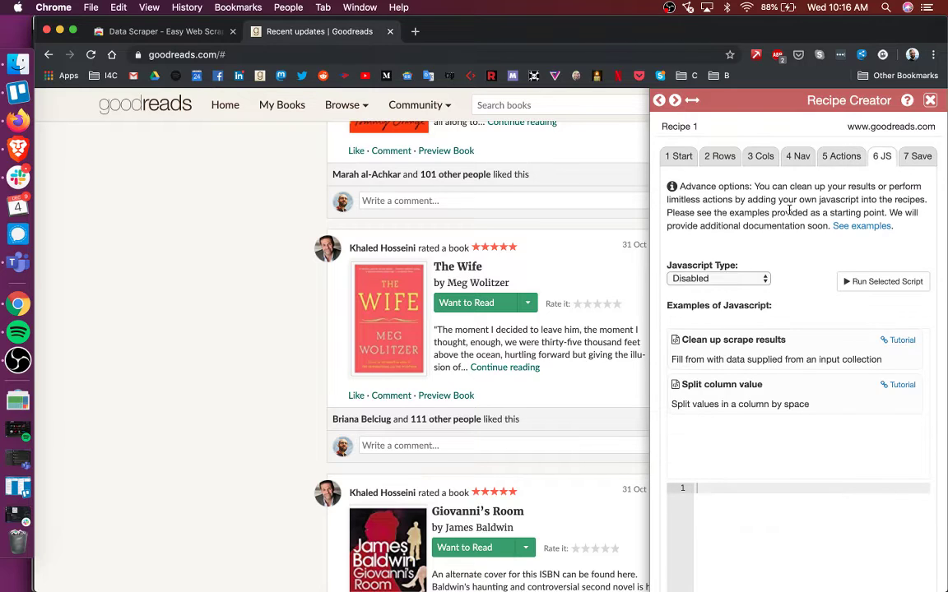
scroll(789, 210, down, 2)
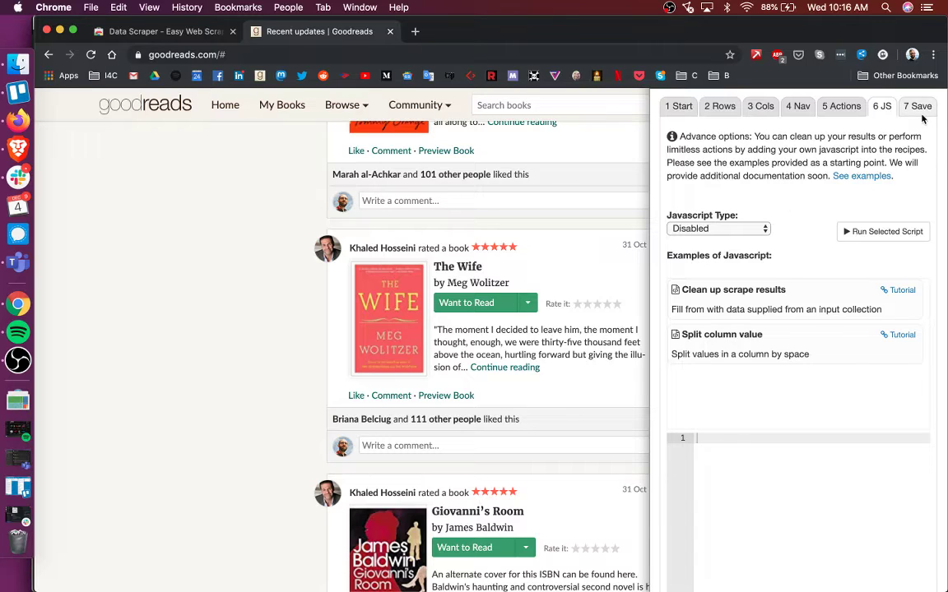
click(917, 106)
click(787, 242)
triple_click(787, 241)
text(Goodreads Book Scrape)
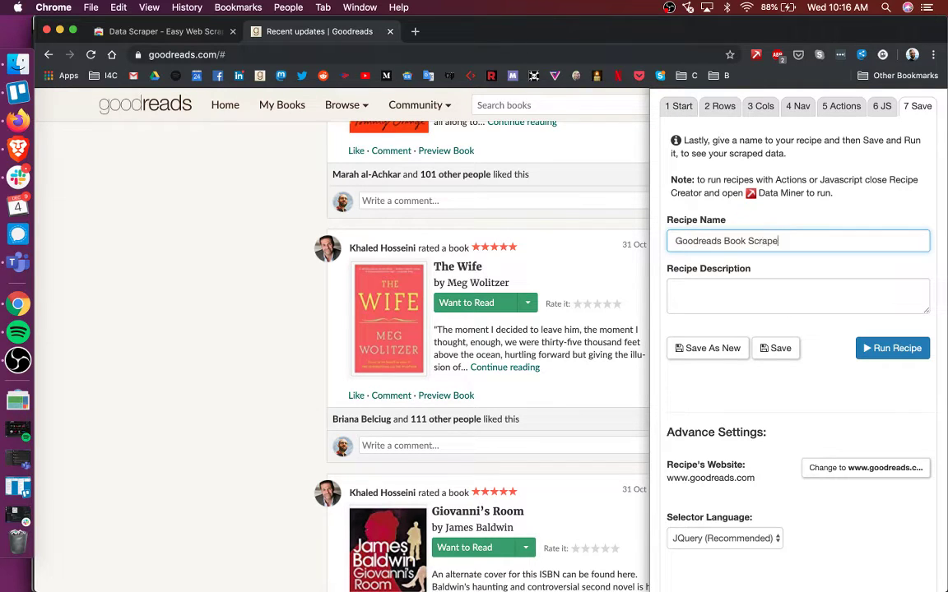
click(777, 348)
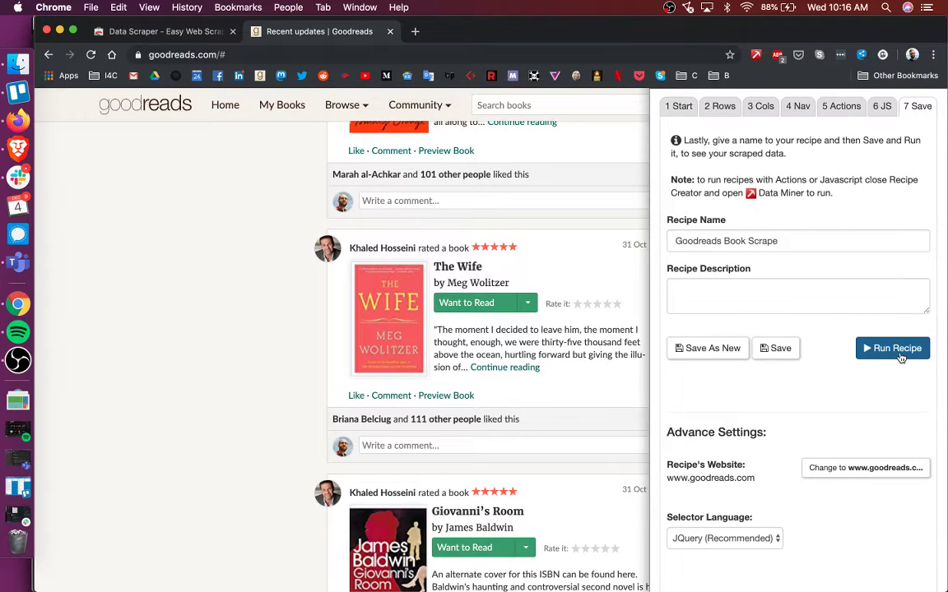
Step: Run the Goodreads Book Scrape recipe and reposition the Data Miner window so the whole results table fits on screen
click(900, 354)
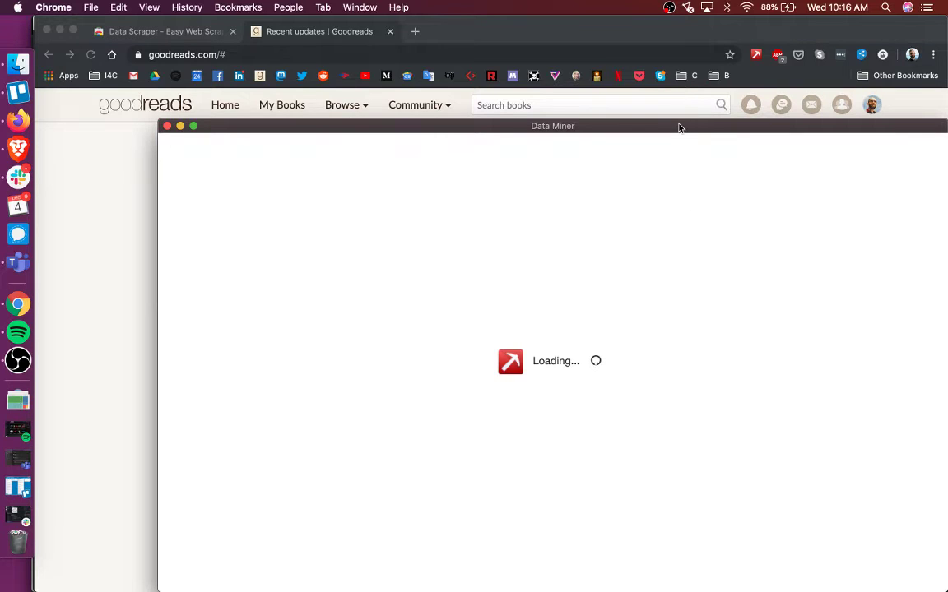
drag(679, 126, 609, 56)
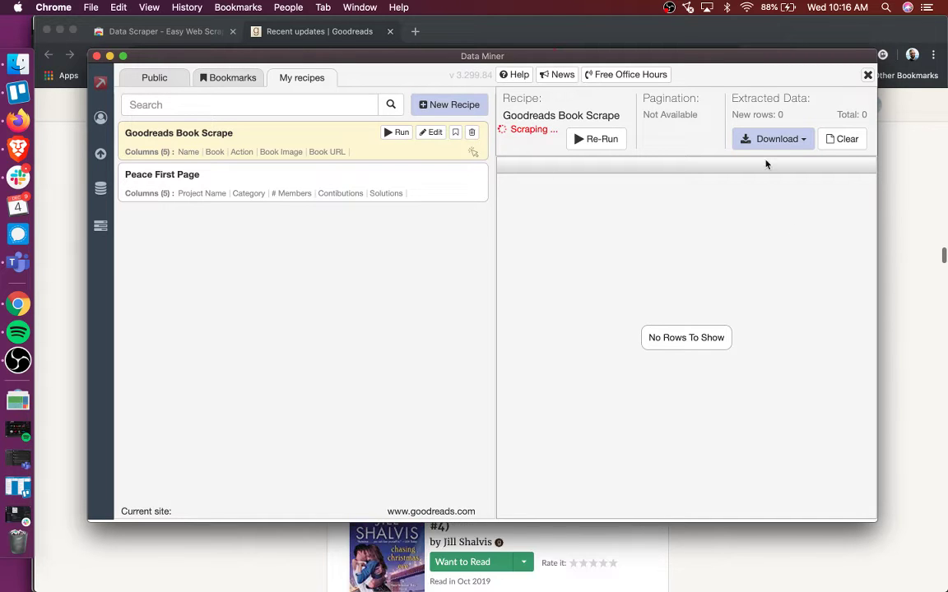
drag(729, 61, 735, 91)
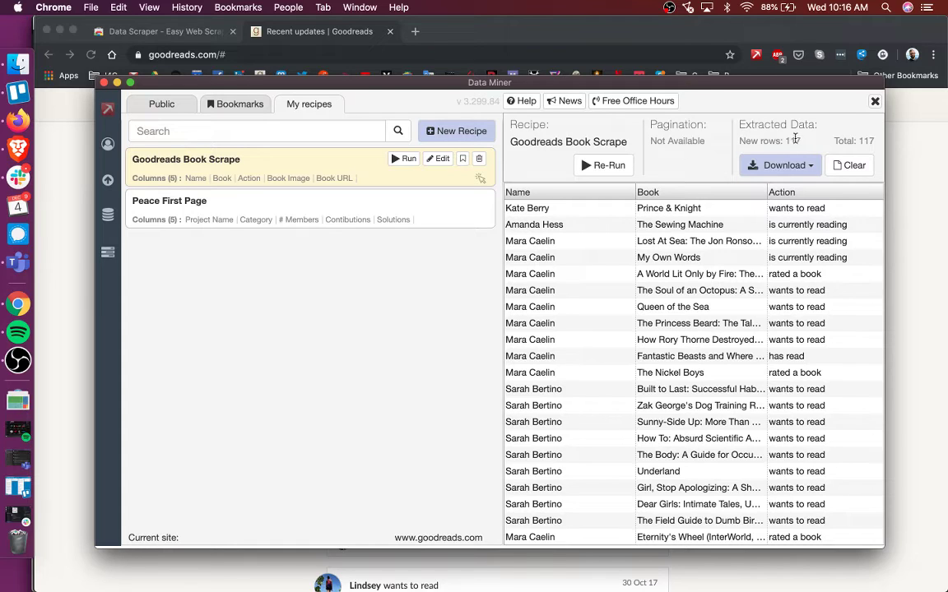
Step: Review the number of extracted rows and look across the results table from Name to Book URL
double_click(795, 140)
scroll(665, 313, right, 5)
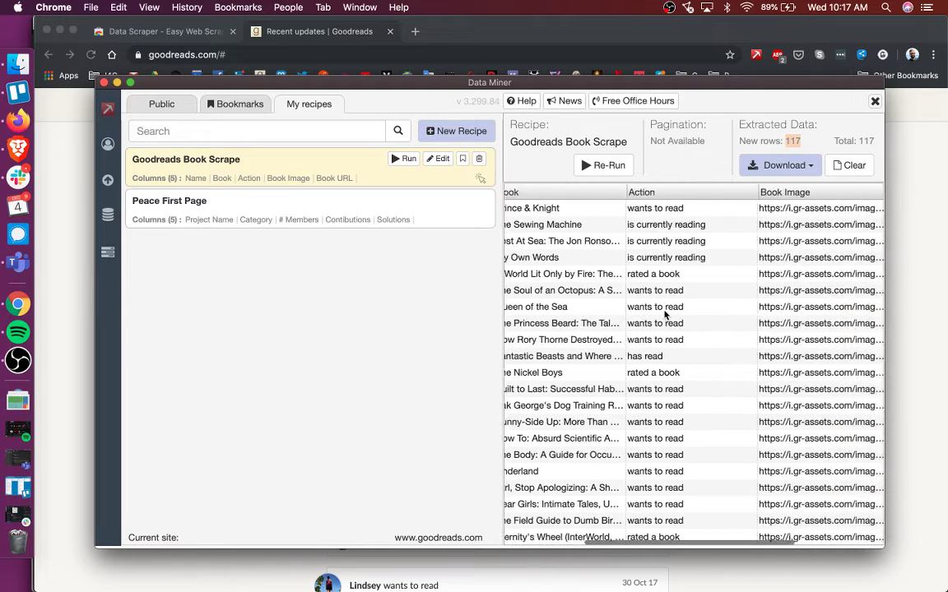
scroll(625, 311, left, 5)
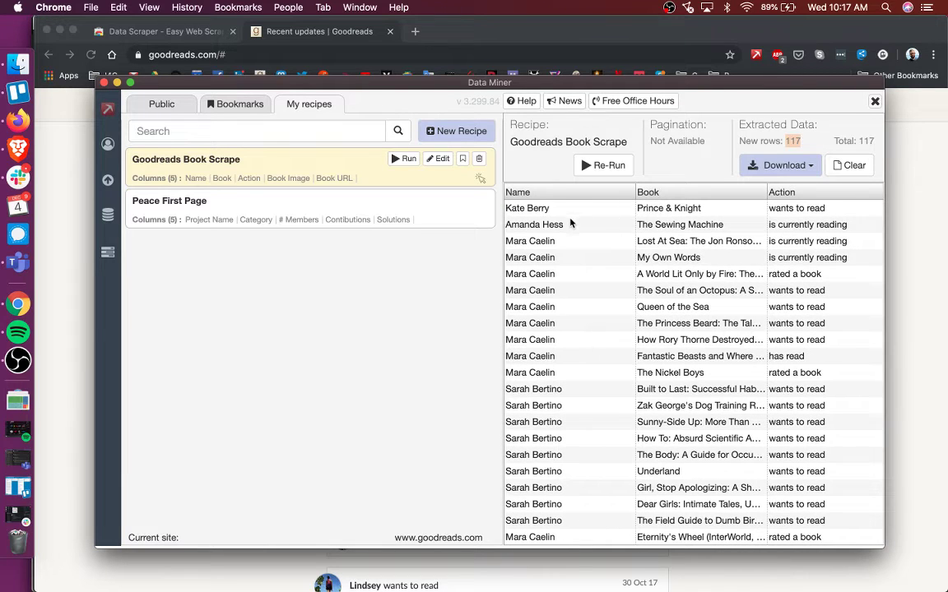
scroll(570, 223, right, 4)
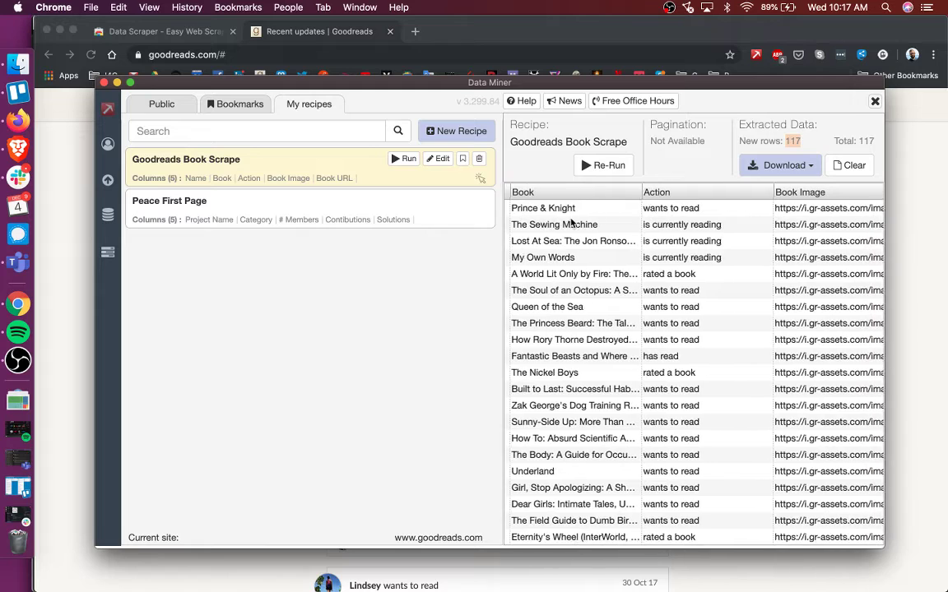
scroll(570, 223, right, 5)
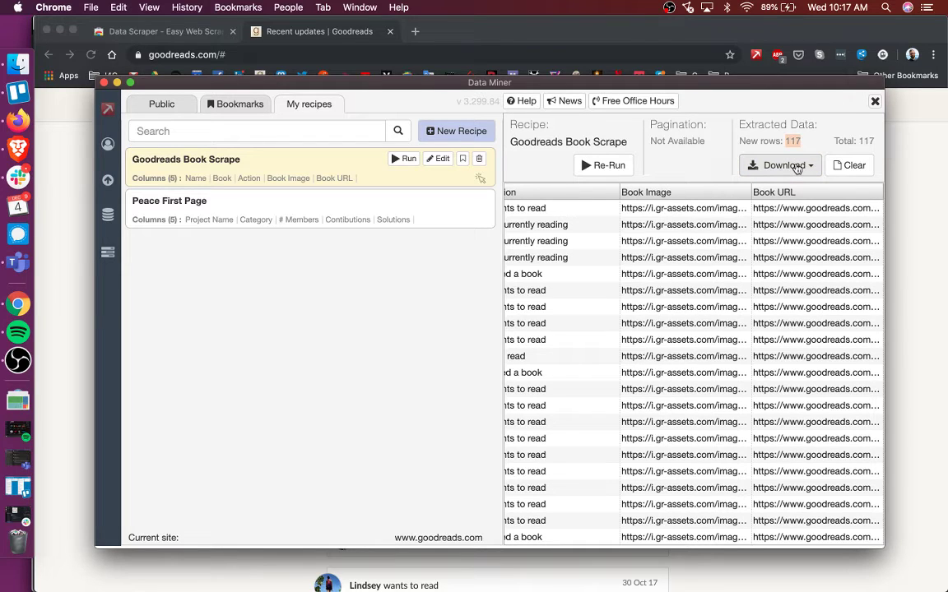
Step: Download the extracted data as an XLSX file, allowing the extension's additional permissions
click(802, 168)
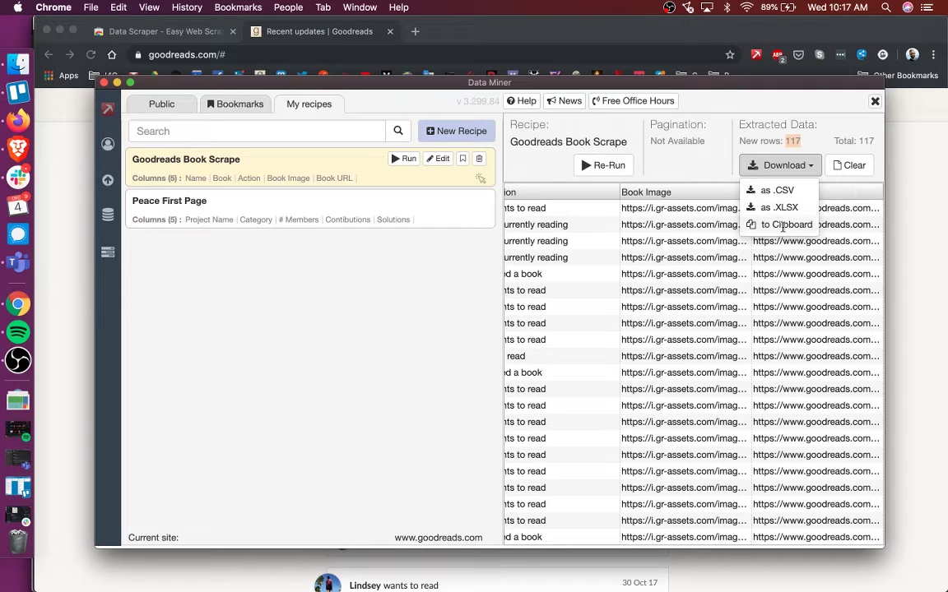
click(790, 208)
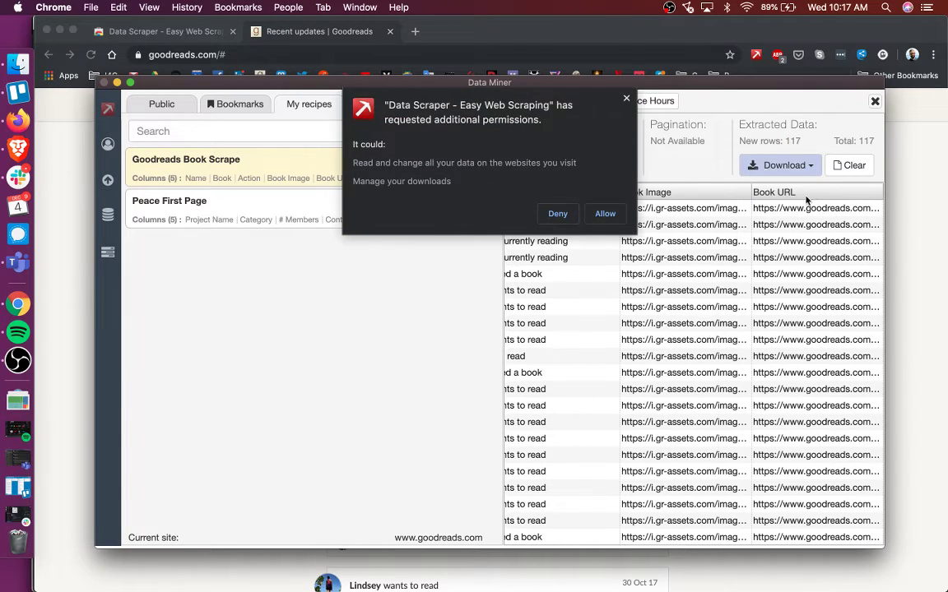
click(605, 214)
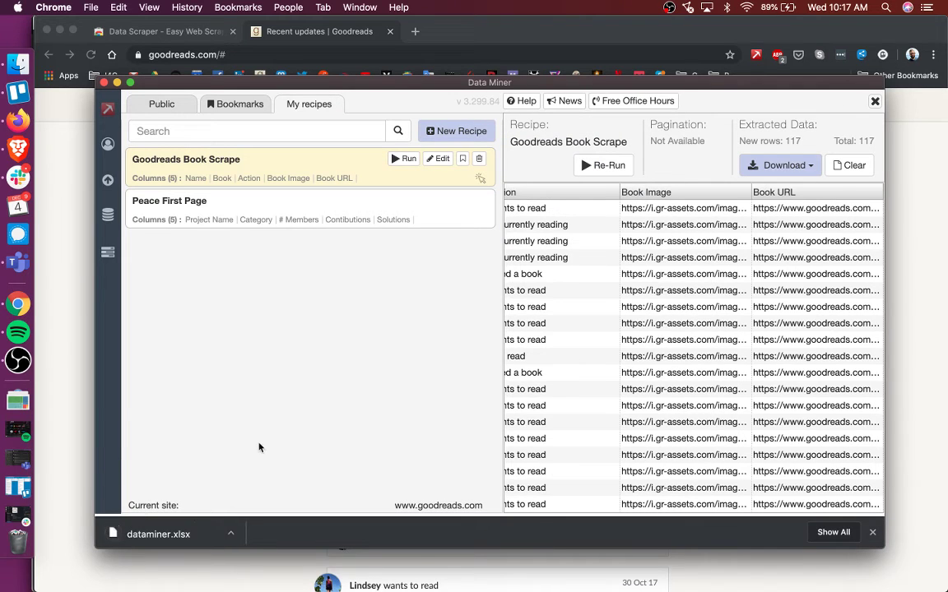
Step: Show the downloaded dataminer.xlsx in its Finder folder and open it with Microsoft Excel
click(158, 541)
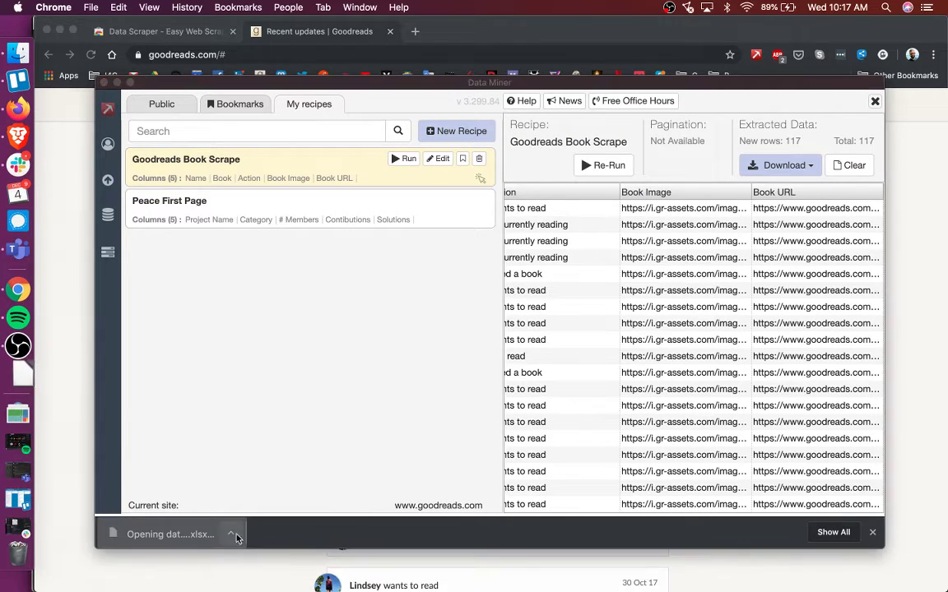
click(228, 535)
click(246, 559)
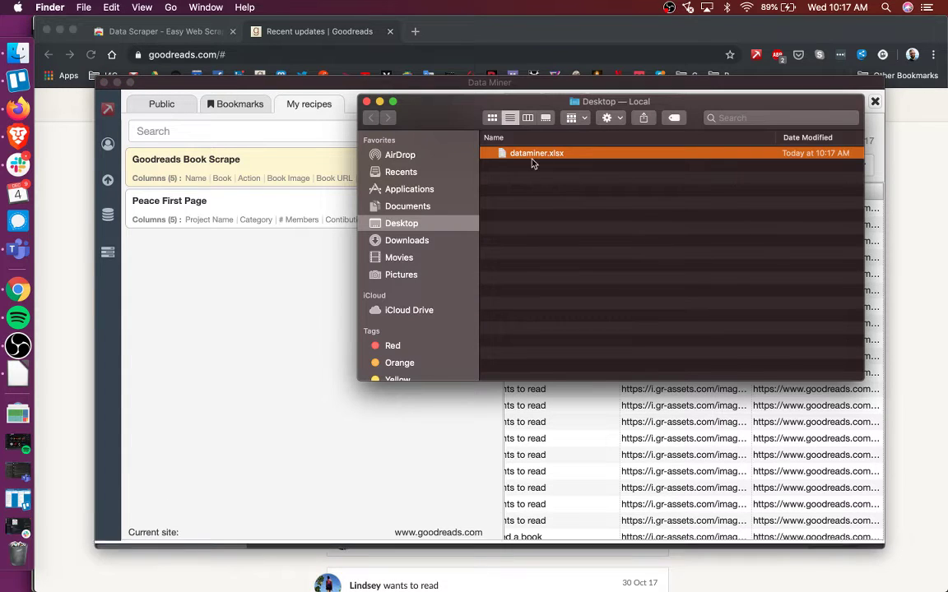
drag(531, 162, 529, 159)
right_click(529, 159)
mouse_move(581, 171)
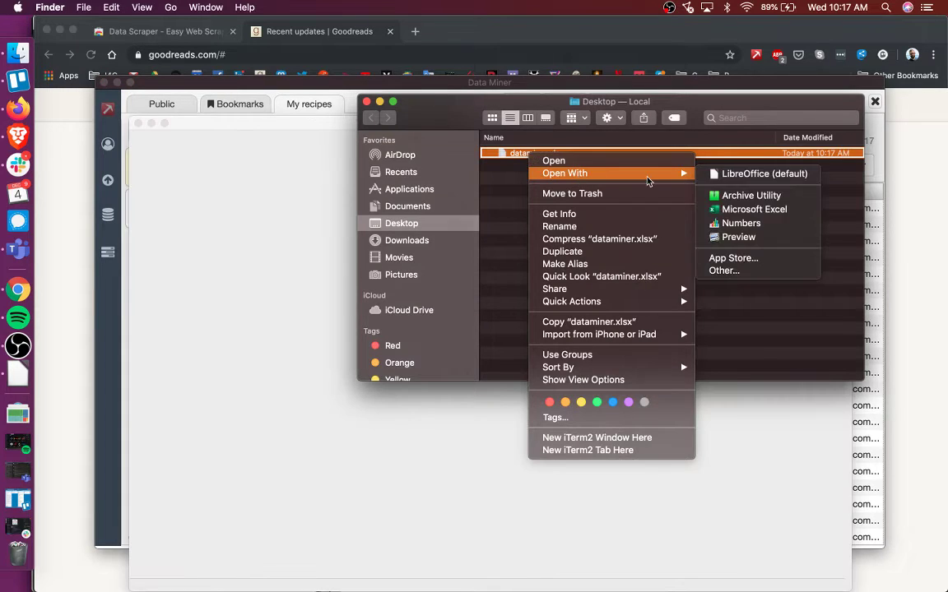
click(754, 210)
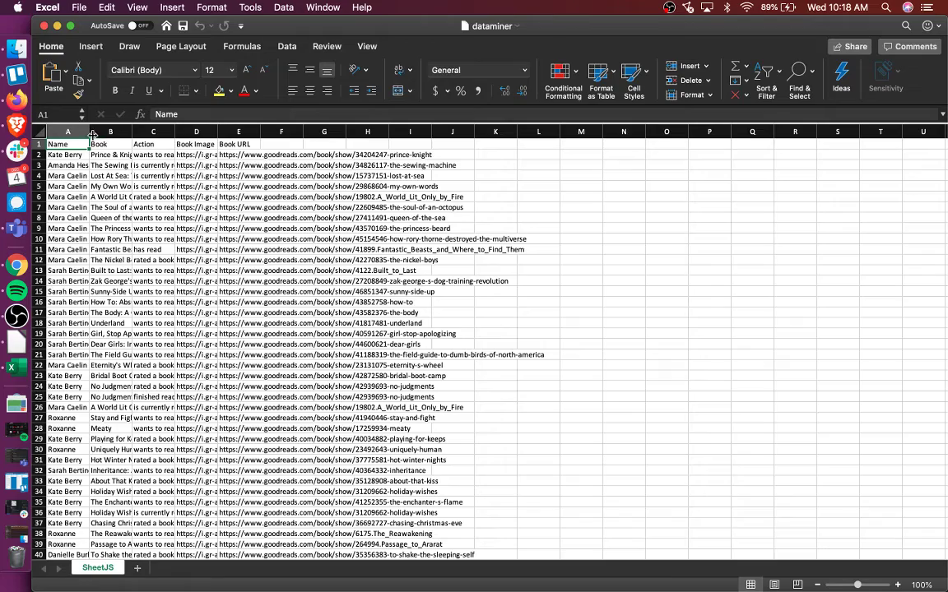
Step: Look through the scraped rows and widen the Book Image column to show more of its links
scroll(279, 235, down, 3)
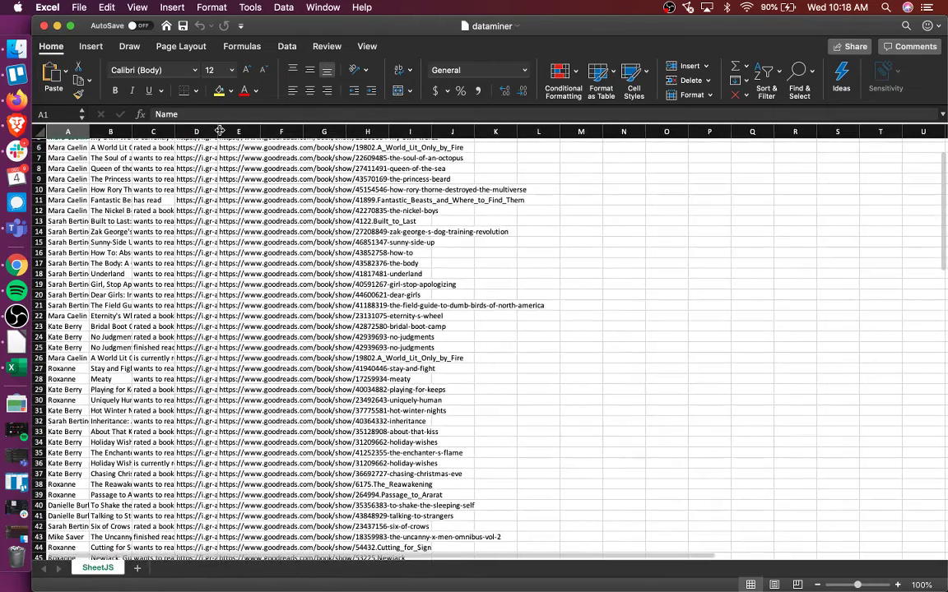
drag(218, 132, 374, 132)
scroll(355, 149, up, 3)
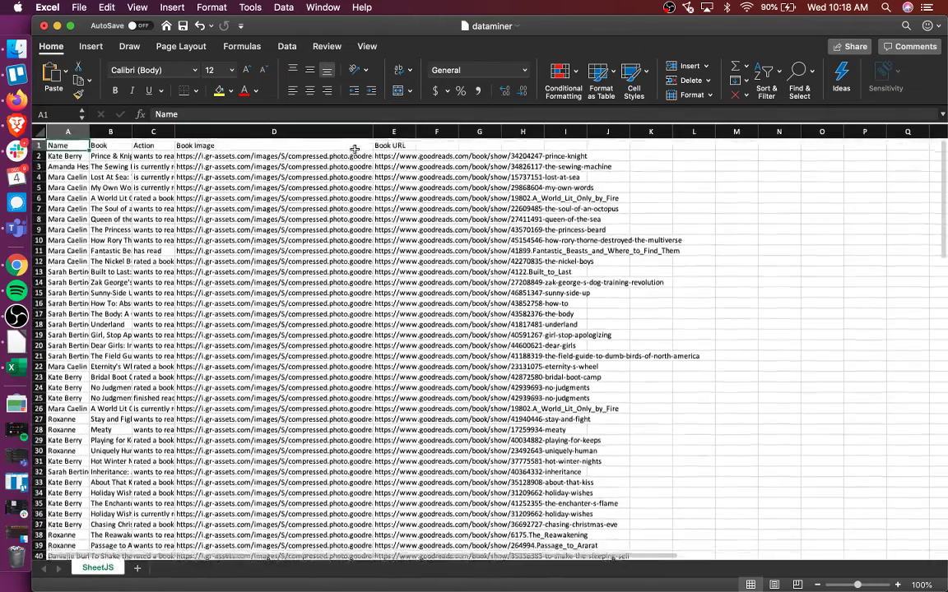